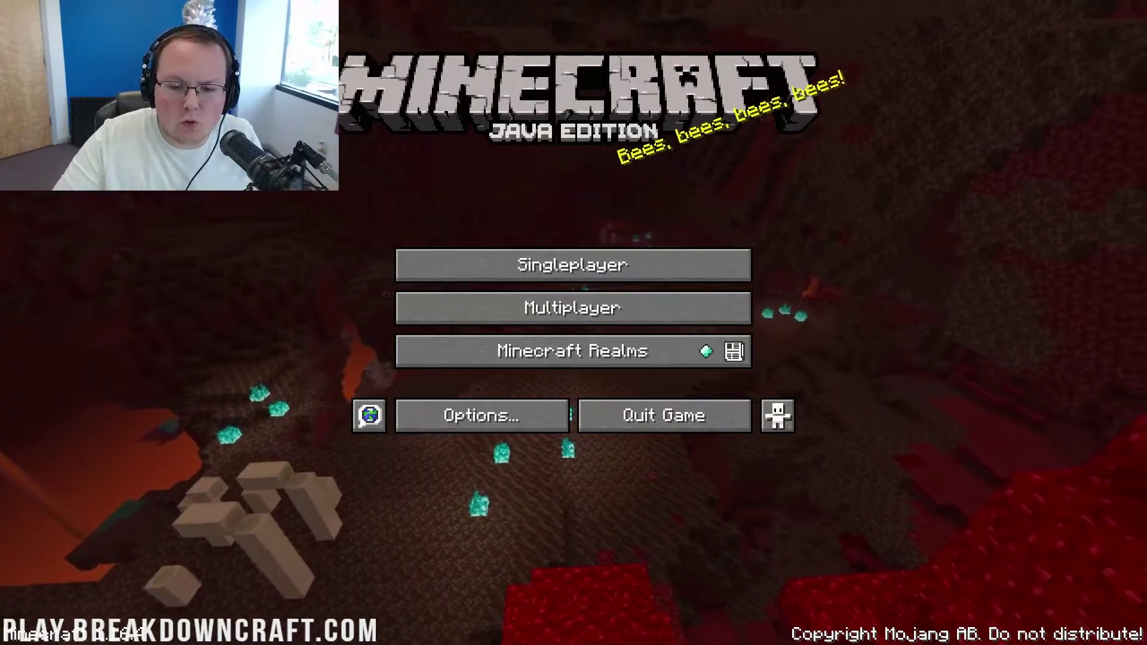
- Open the Singleplayer world list and return to the title menu three times
{"action": "left_click", "coordinate": [573, 265]}
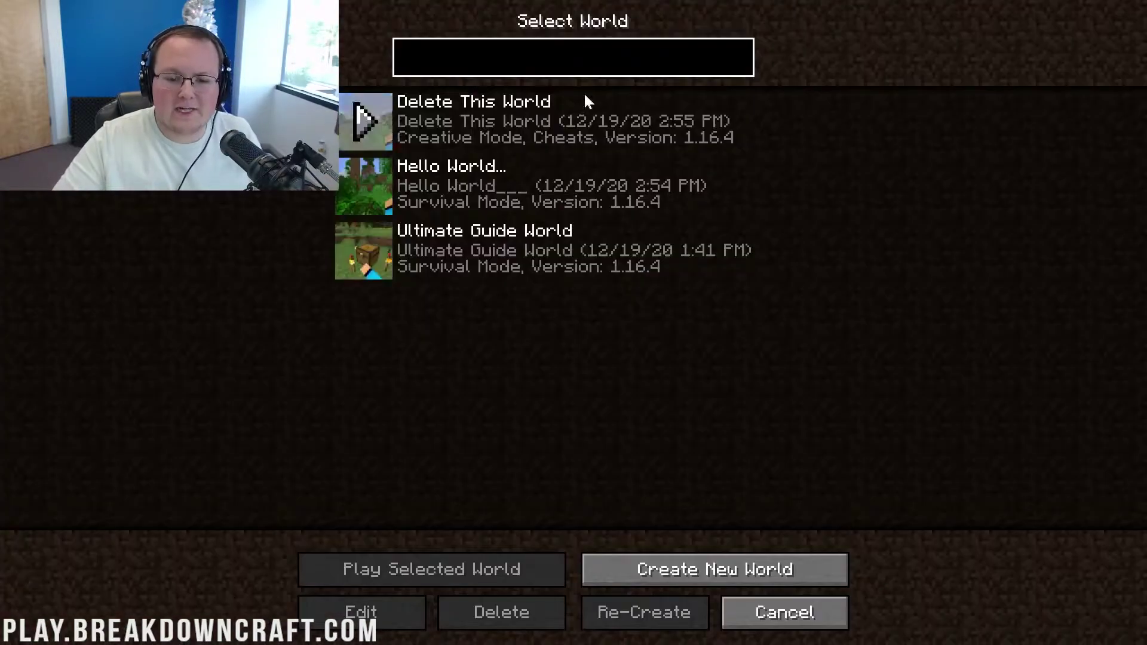
{"action": "left_click", "coordinate": [765, 600]}
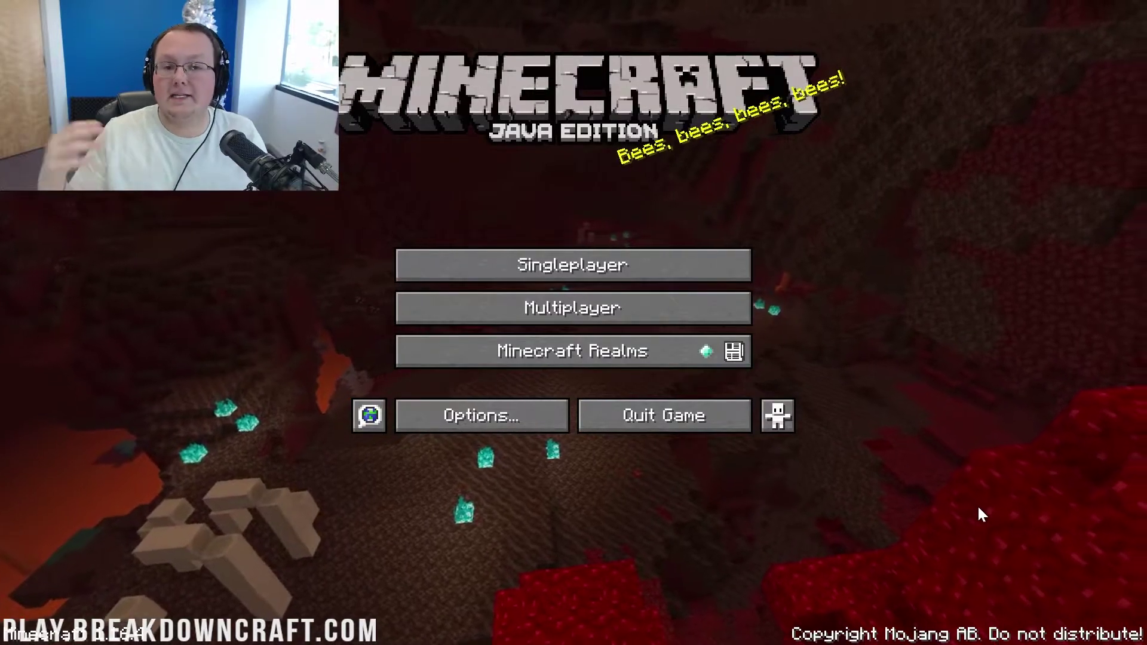
{"action": "left_click", "coordinate": [635, 267]}
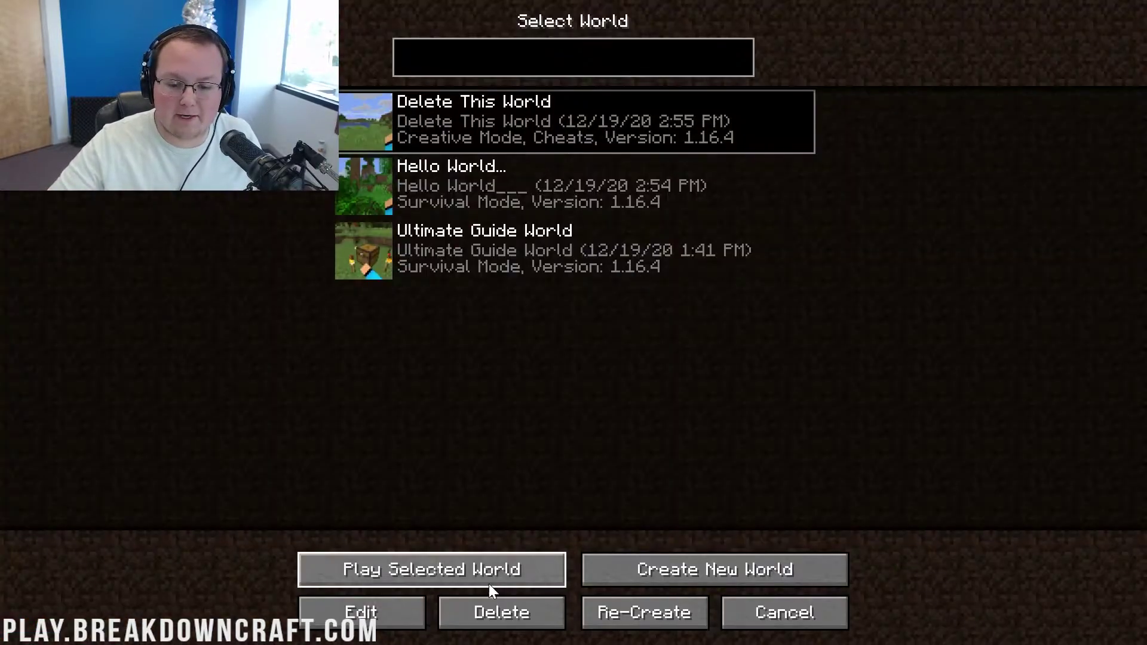
{"action": "left_click", "coordinate": [767, 614]}
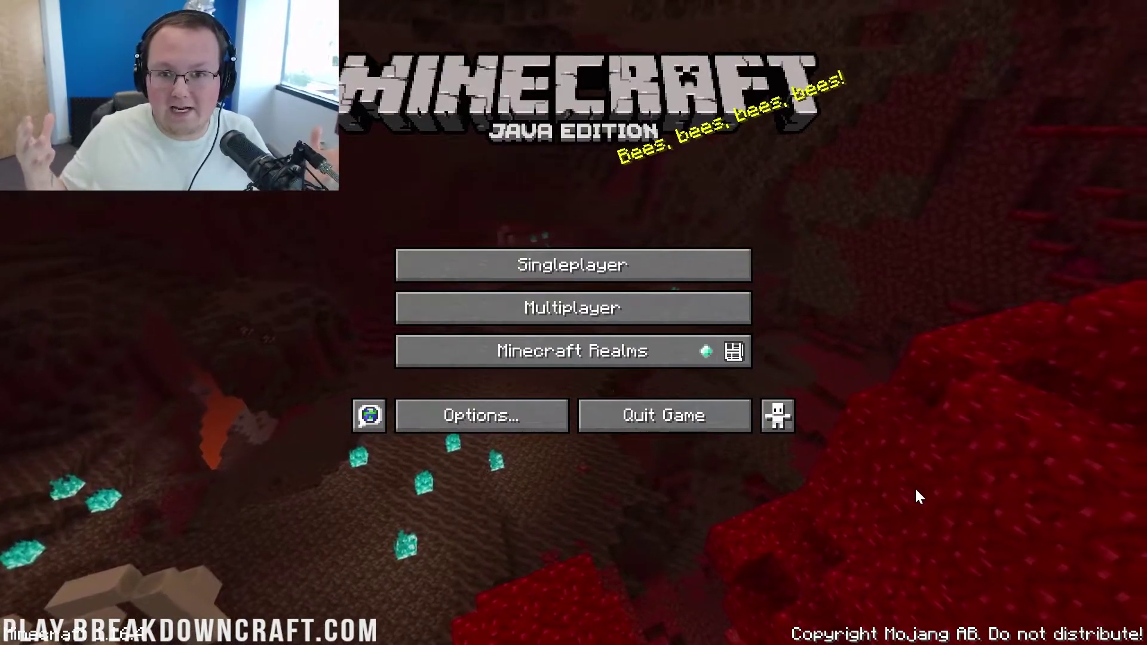
{"action": "left_click", "coordinate": [650, 258]}
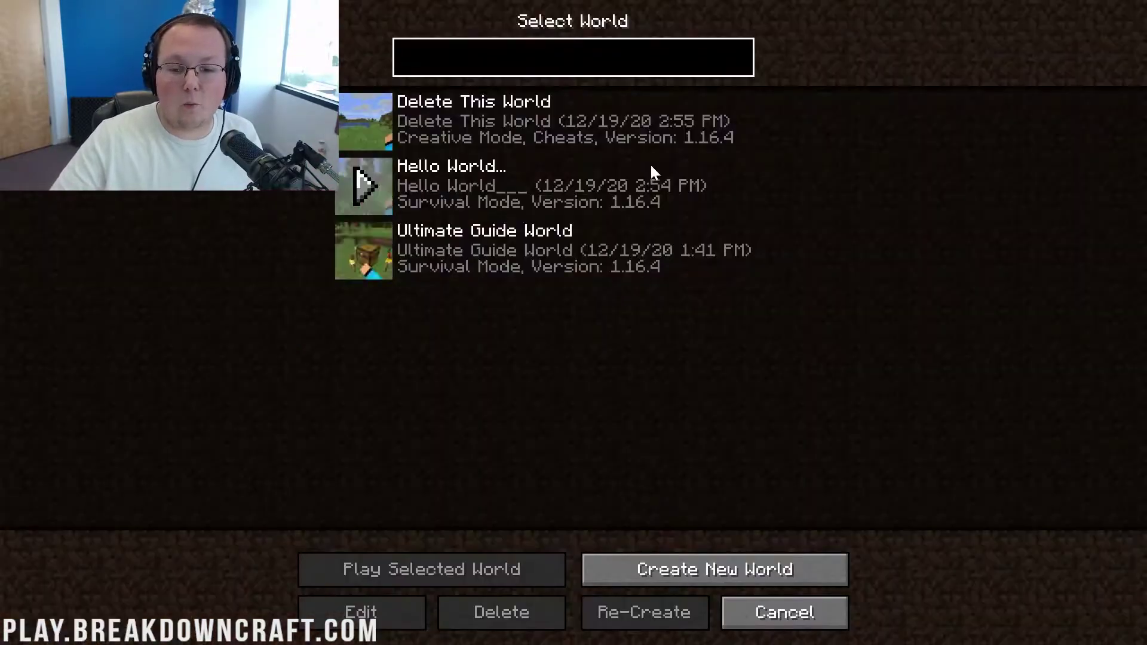
{"action": "left_click", "coordinate": [744, 626]}
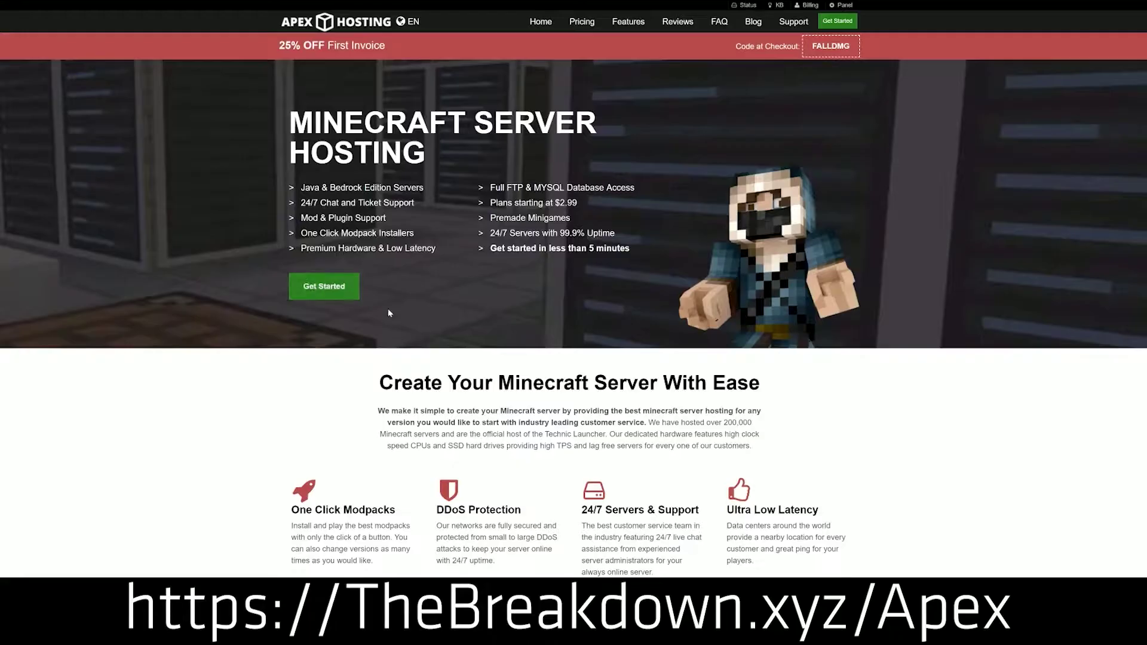
- Highlight the One Click Modpacks, 24/7 Servers & Support and Automated Backups headings
{"action": "scroll", "coordinate": [437, 231], "scroll_direction": "down", "scroll_amount": 4}
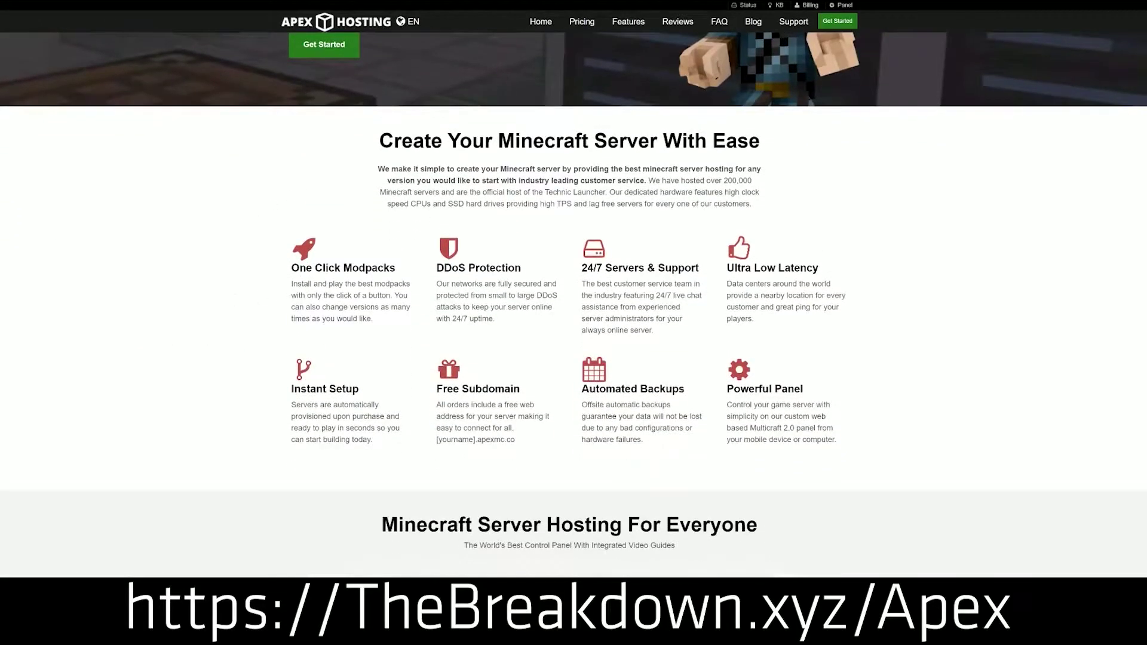
{"action": "left_click_drag", "start_coordinate": [291, 268], "coordinate": [490, 267]}
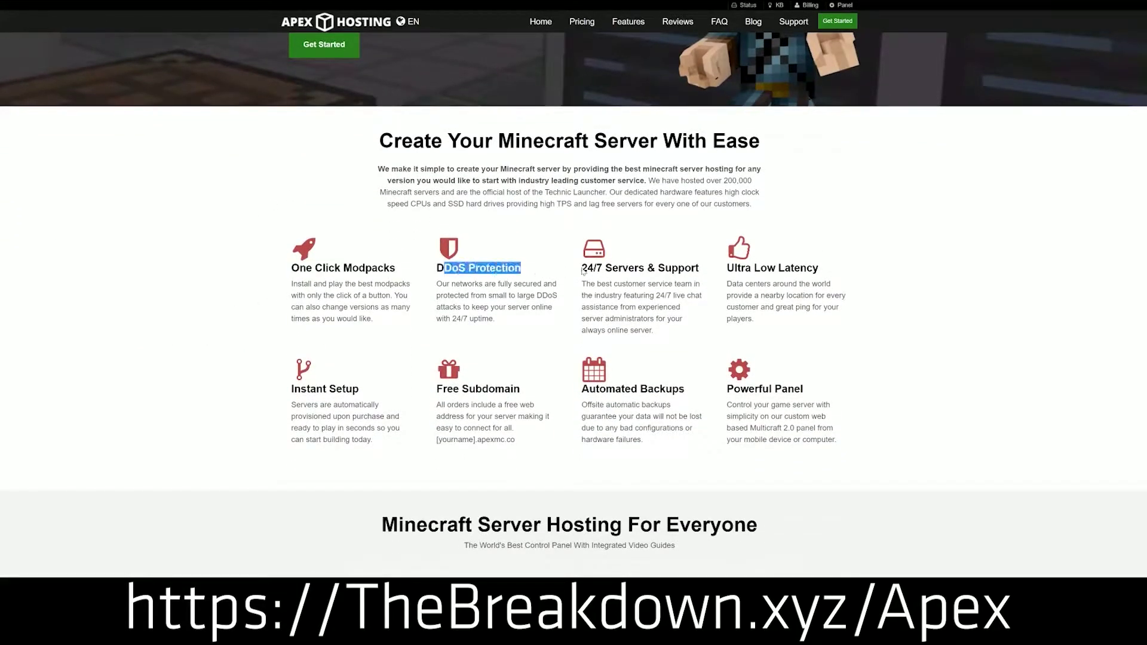
{"action": "left_click_drag", "start_coordinate": [581, 268], "coordinate": [665, 268]}
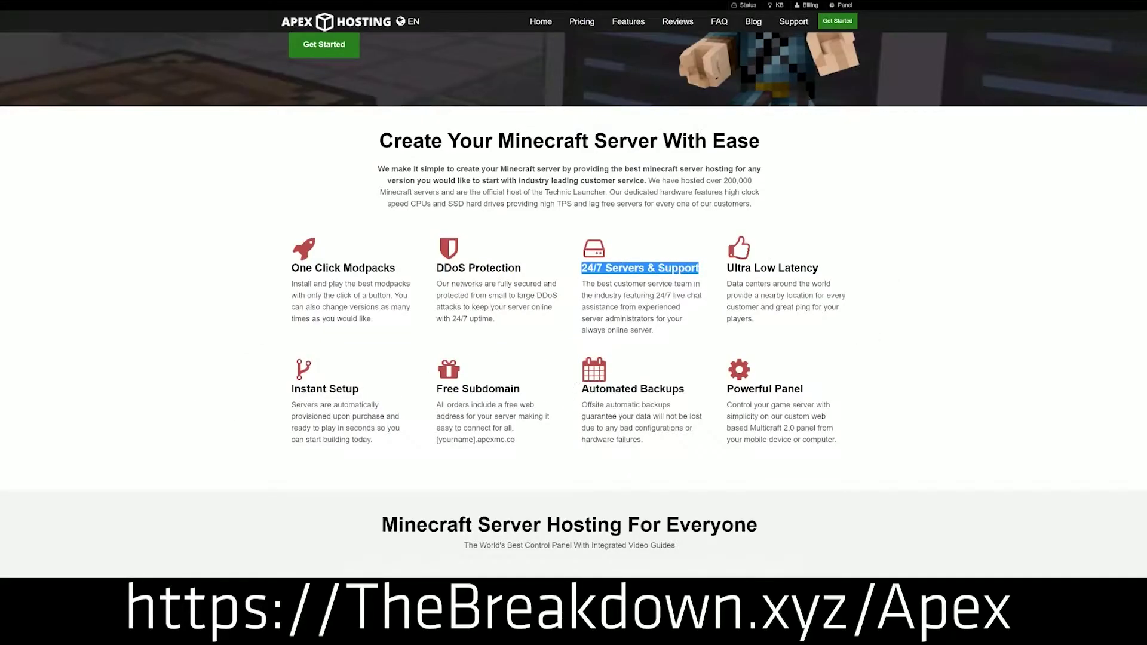
{"action": "left_click_drag", "start_coordinate": [580, 389], "coordinate": [643, 440]}
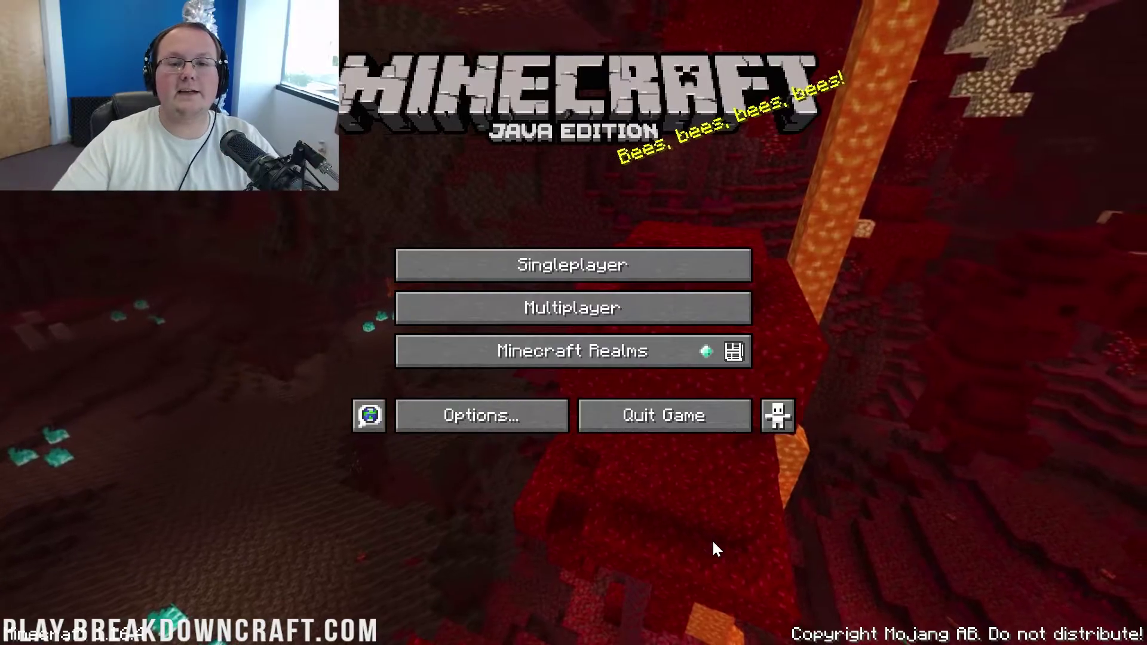
- Open Singleplayer, select Ultimate Guide World, then Delete This World, then clear the selection
{"action": "left_click", "coordinate": [594, 276]}
{"action": "left_click", "coordinate": [530, 271]}
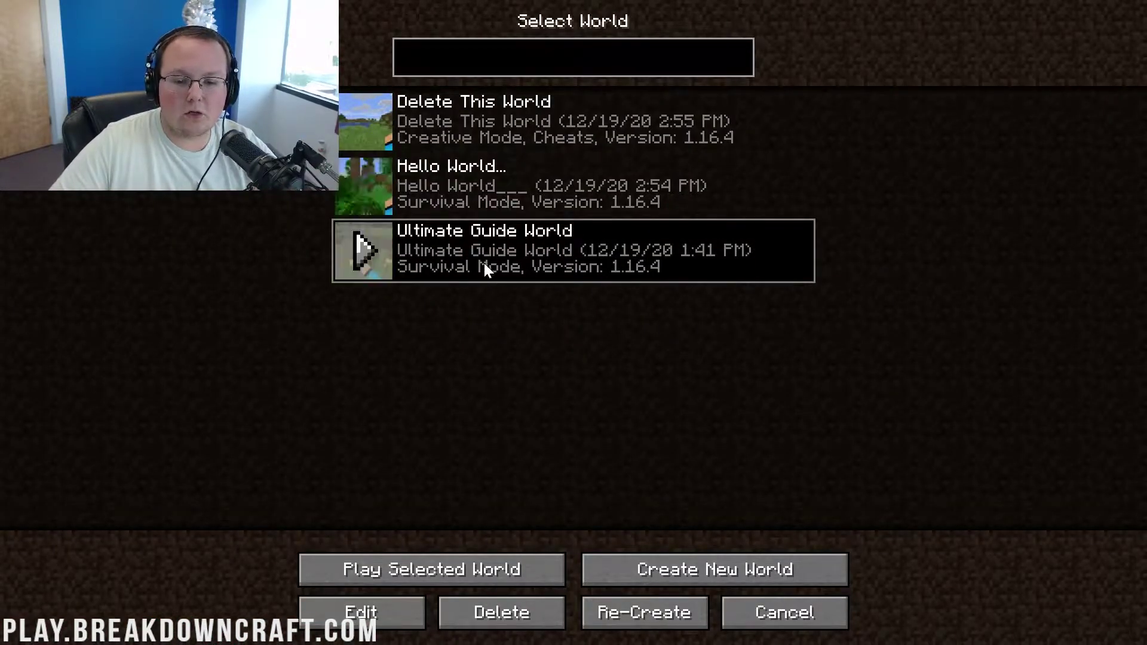
{"action": "left_click", "coordinate": [472, 123]}
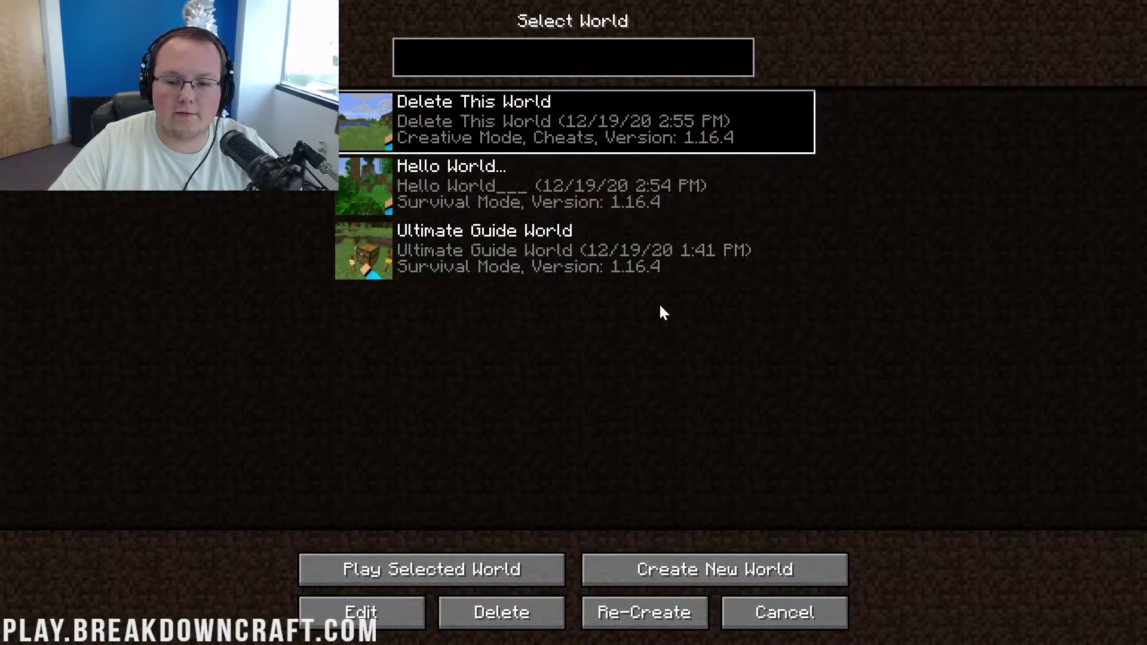
{"action": "left_click", "coordinate": [717, 573]}
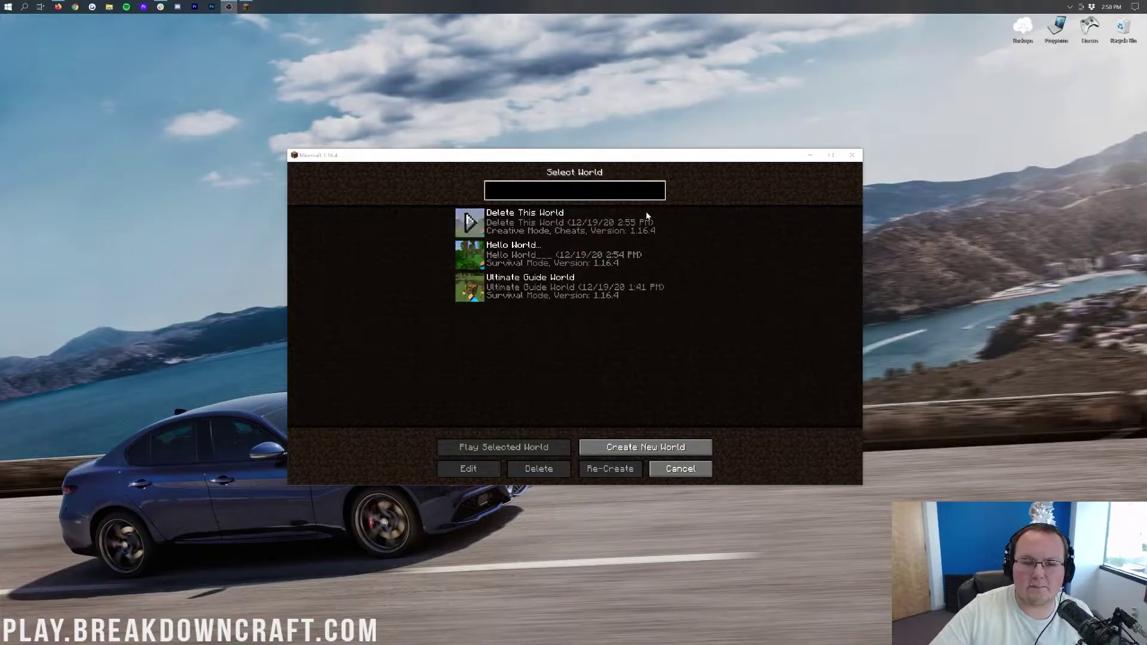
- Close Minecraft and enter %appdata% in the Windows Run dialog
{"action": "left_click", "coordinate": [852, 155]}
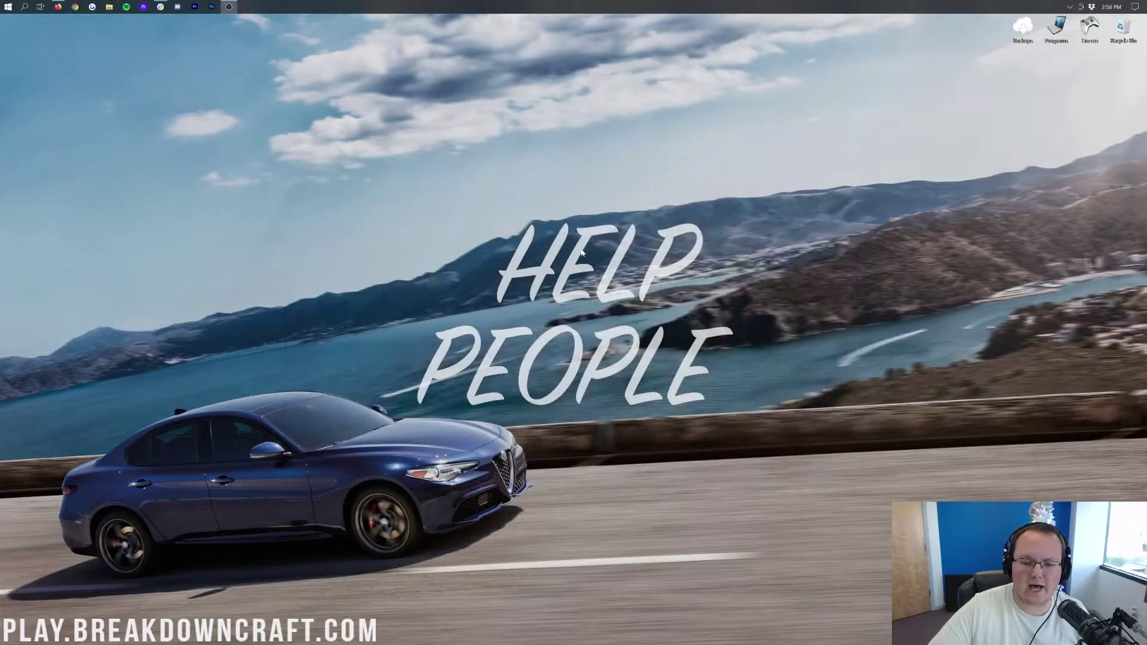
{"action": "left_click", "coordinate": [7, 6]}
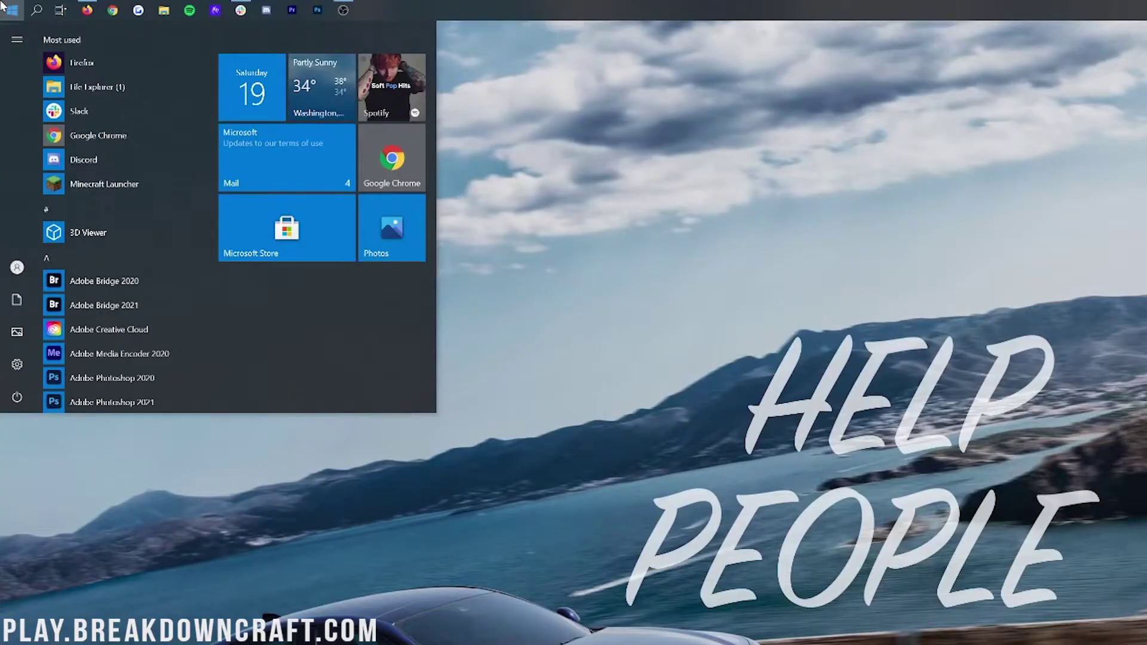
{"action": "type", "text": "run"}
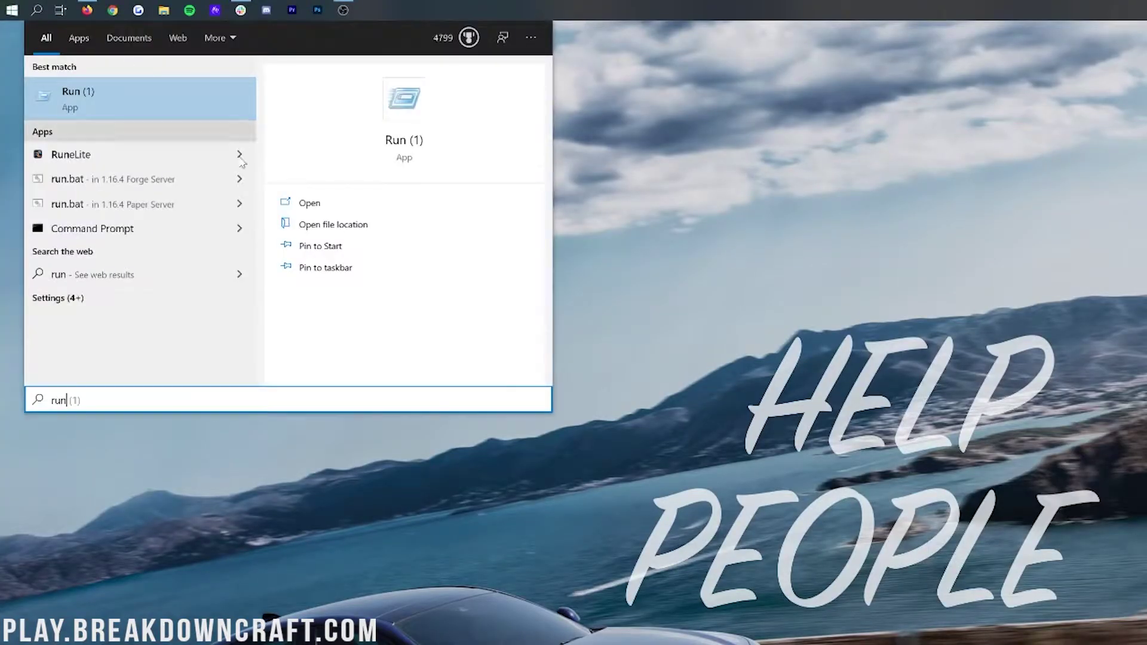
{"action": "left_click", "coordinate": [134, 94]}
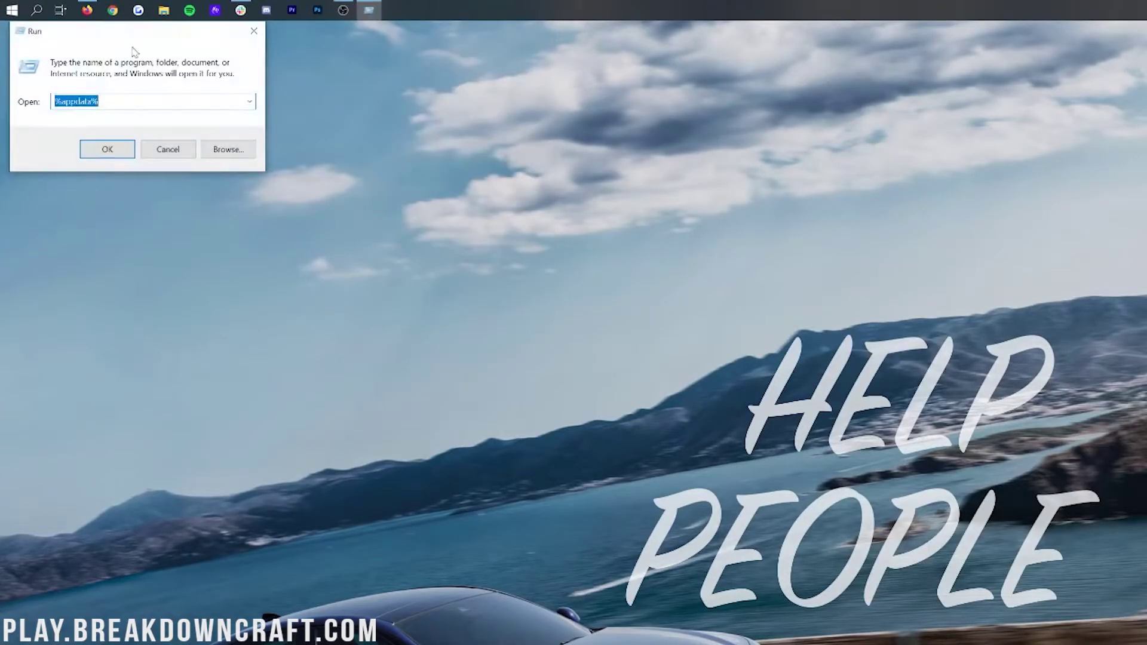
{"action": "left_click_drag", "start_coordinate": [134, 52], "coordinate": [148, 68]}
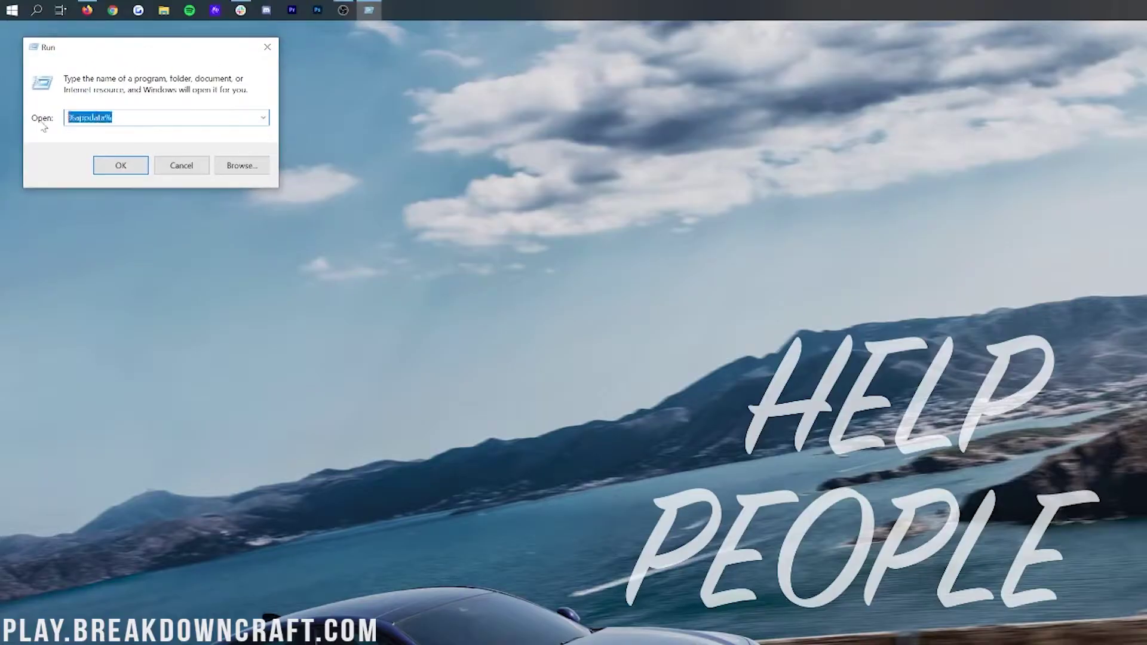
{"action": "key", "text": "BackSpace"}
{"action": "type", "text": "%appdata"}
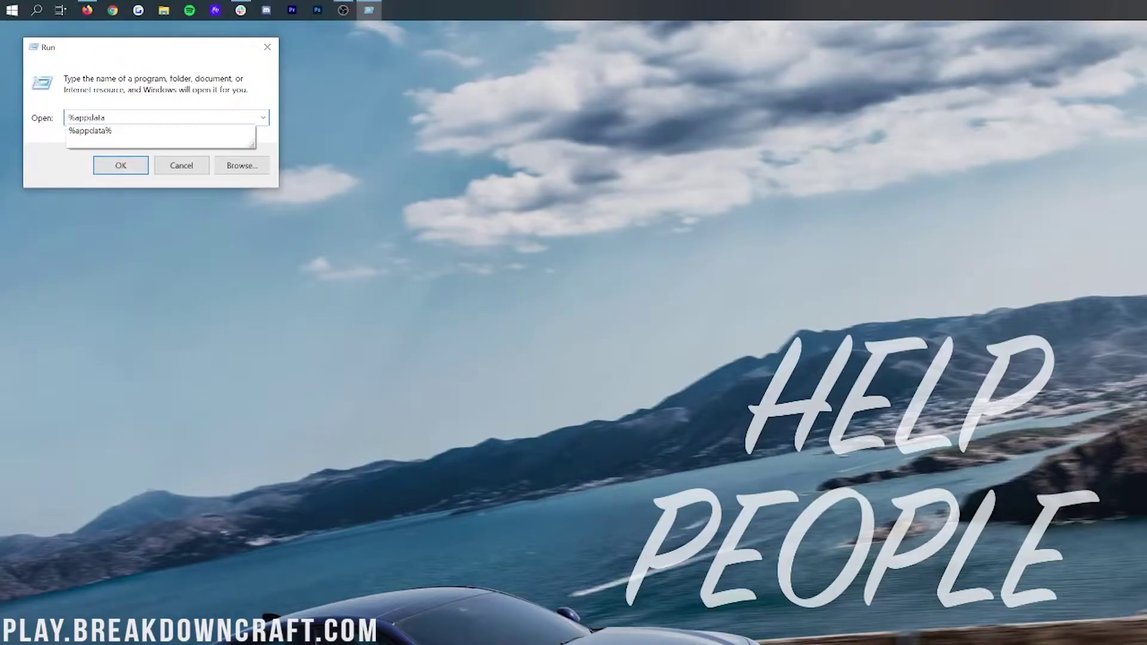
{"action": "type", "text": "%"}
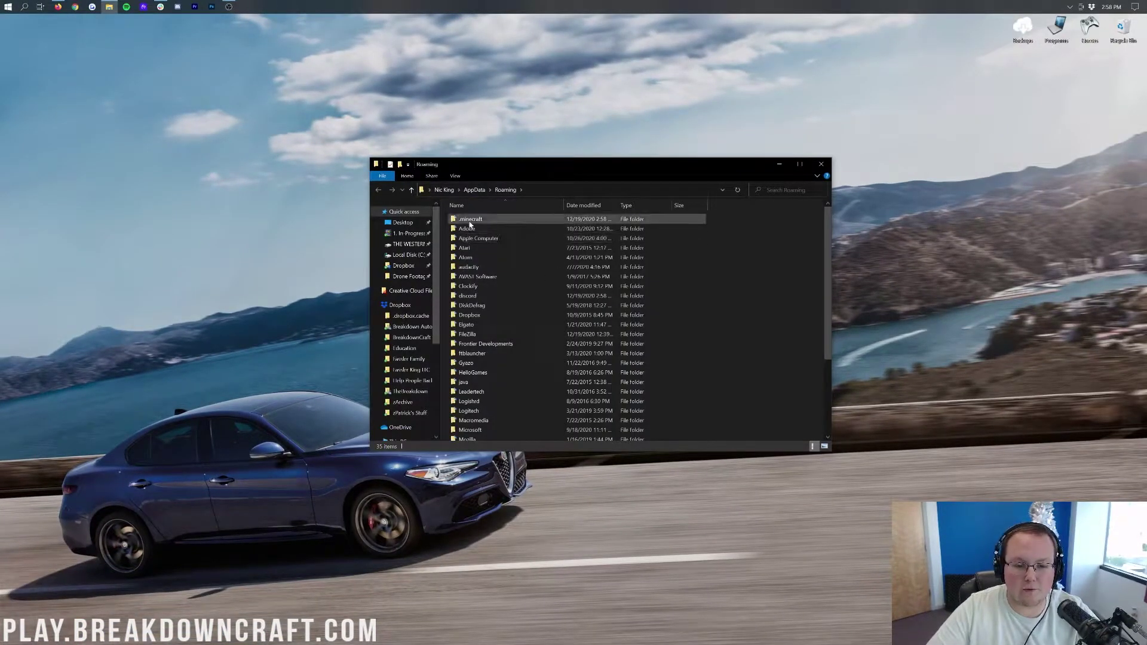
- Open .minecraft\saves and select the Delete This World and Ultimate Guide World folders
{"action": "double_click", "coordinate": [471, 219]}
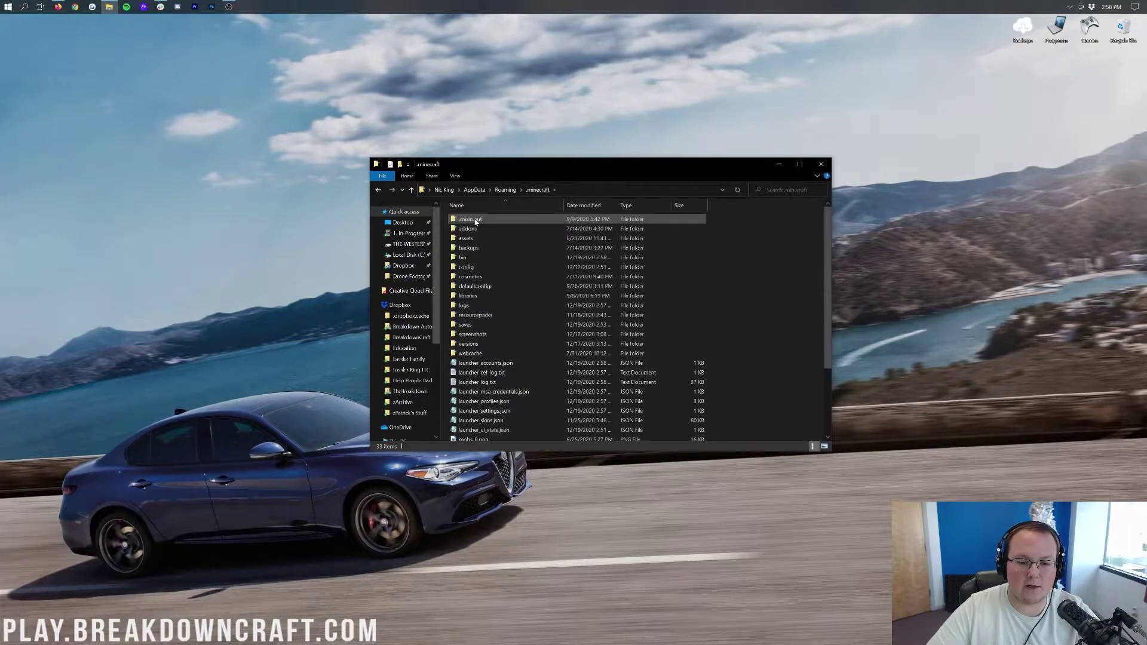
{"action": "left_click", "coordinate": [484, 326]}
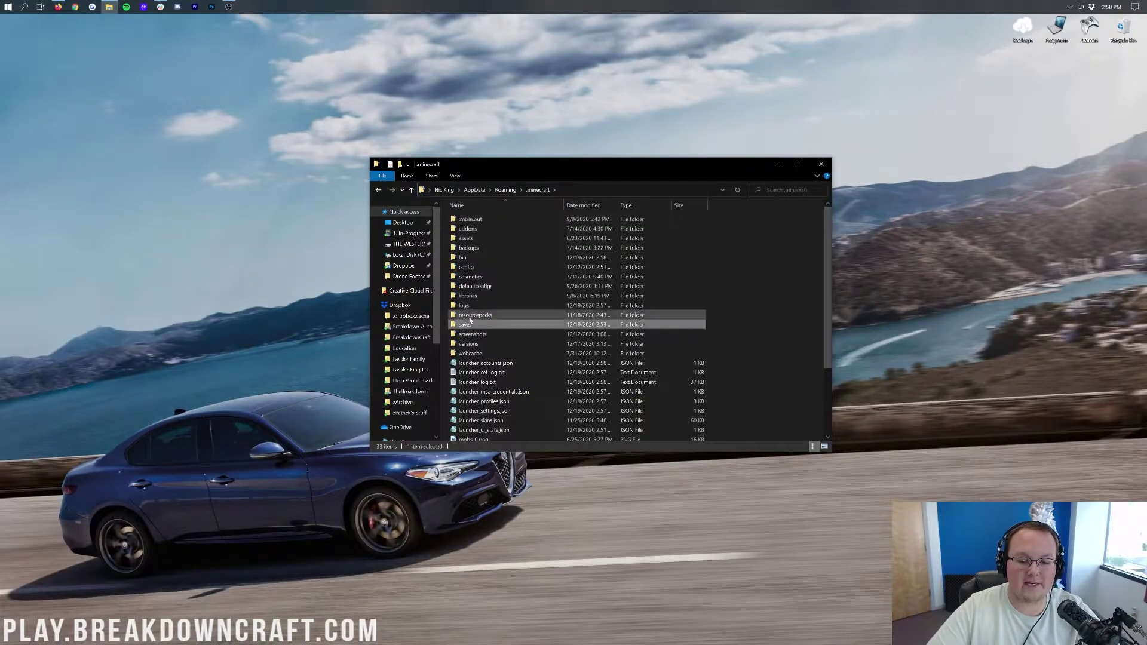
{"action": "double_click", "coordinate": [484, 325]}
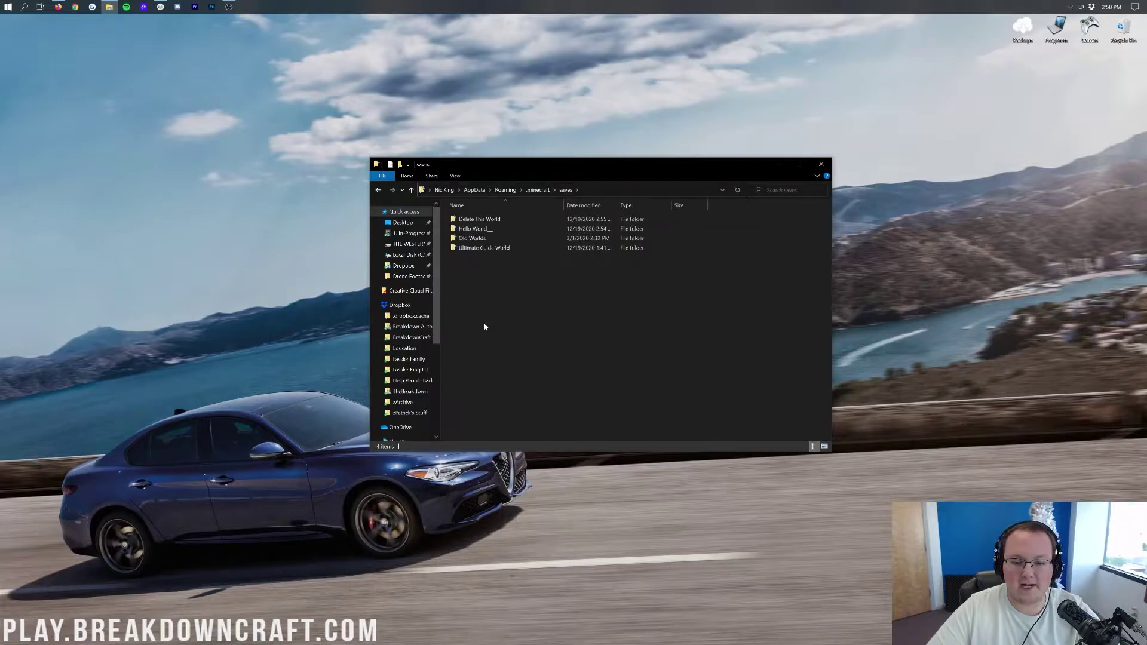
{"action": "left_click", "coordinate": [498, 221]}
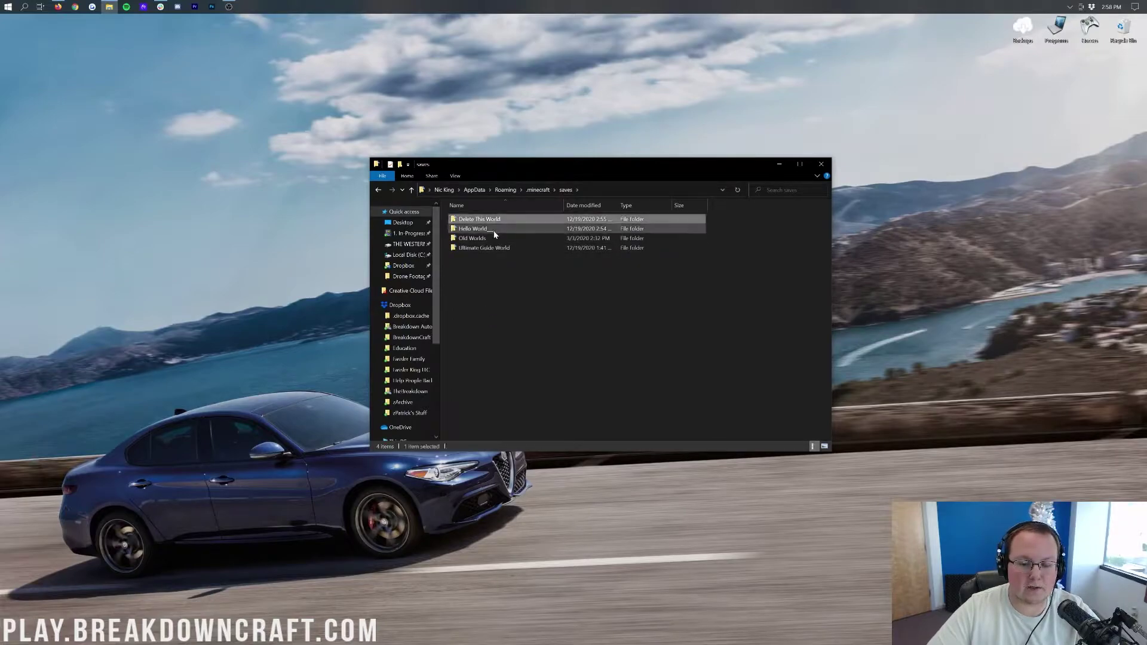
{"action": "left_click", "coordinate": [494, 251]}
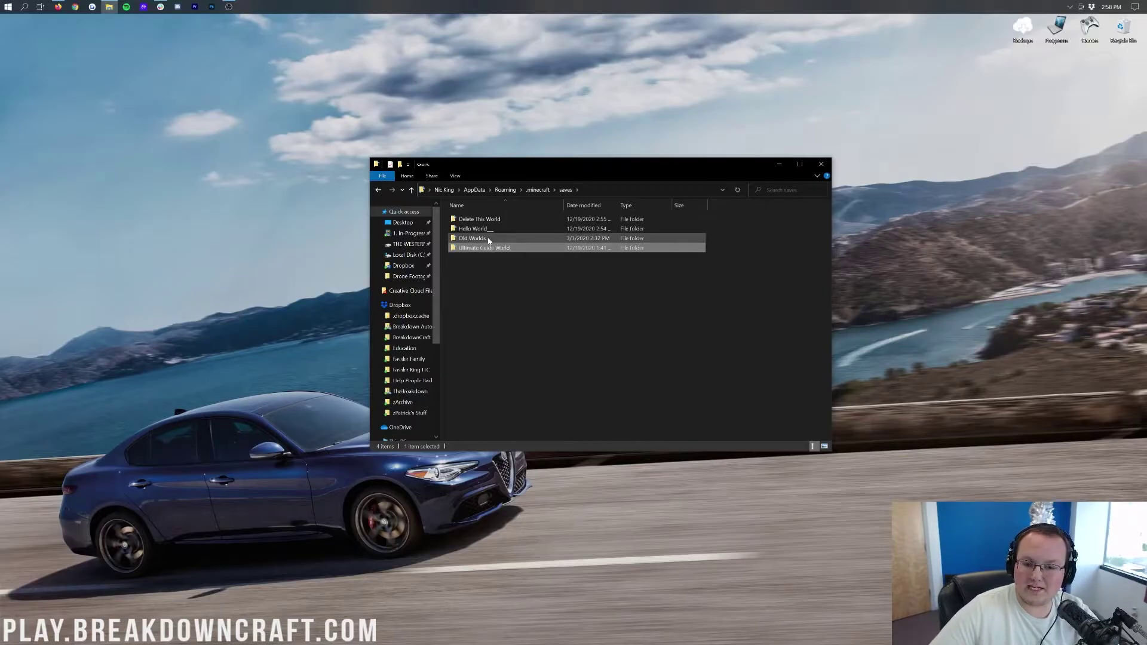
- Open the Old Worlds folder, select Nic's Craft, and return to saves
{"action": "double_click", "coordinate": [488, 239]}
{"action": "left_click_drag", "start_coordinate": [504, 387], "coordinate": [520, 366]}
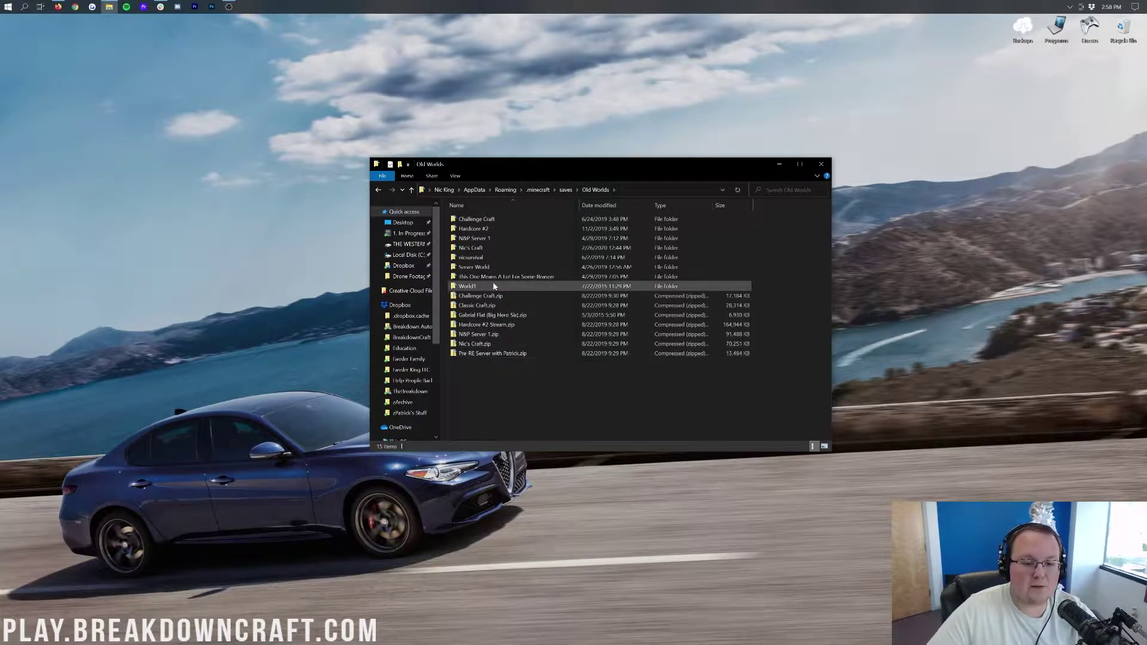
{"action": "left_click", "coordinate": [490, 250]}
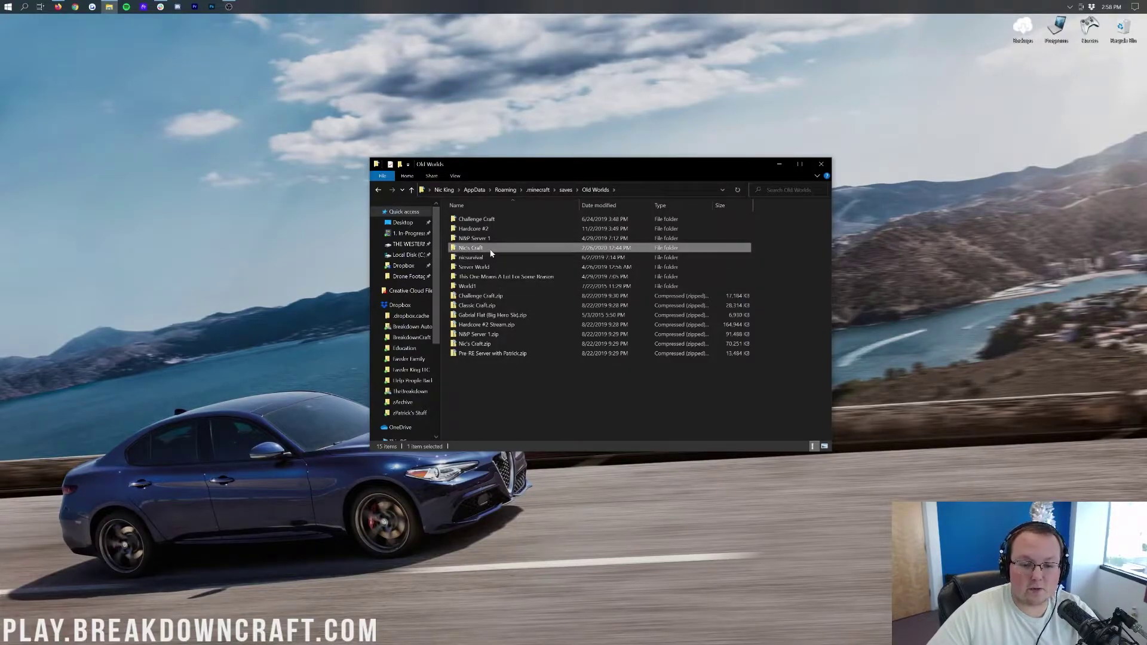
{"action": "left_click", "coordinate": [565, 190]}
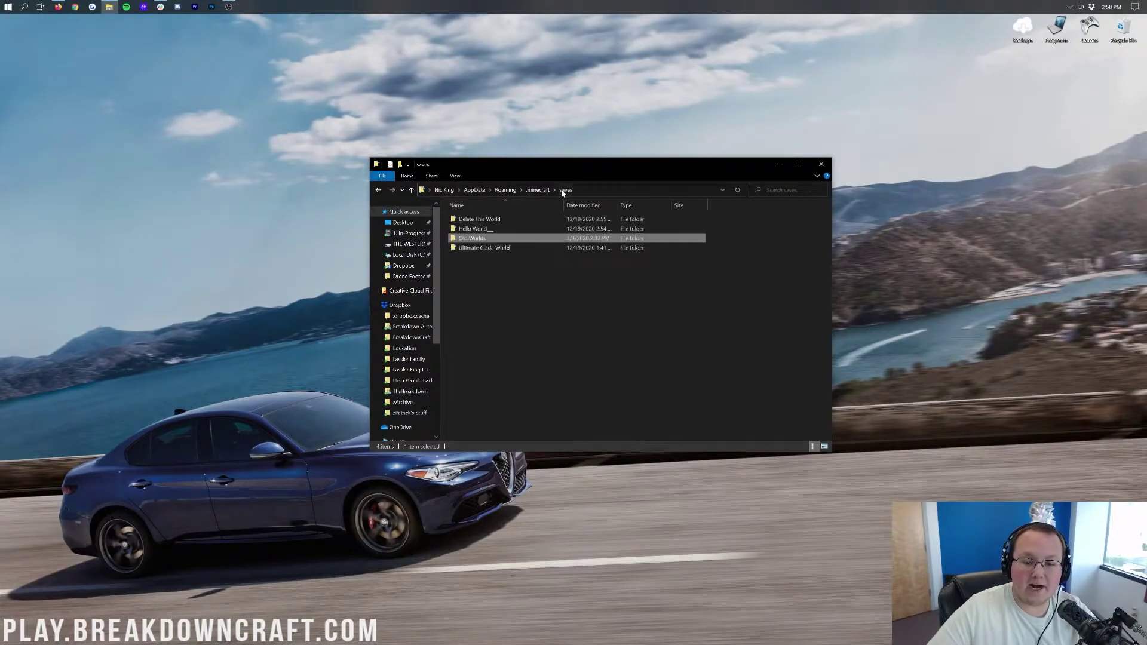
- Paste the Nic's Craft world into the .minecraft saves folder with Ctrl+V
{"action": "left_click", "coordinate": [538, 190]}
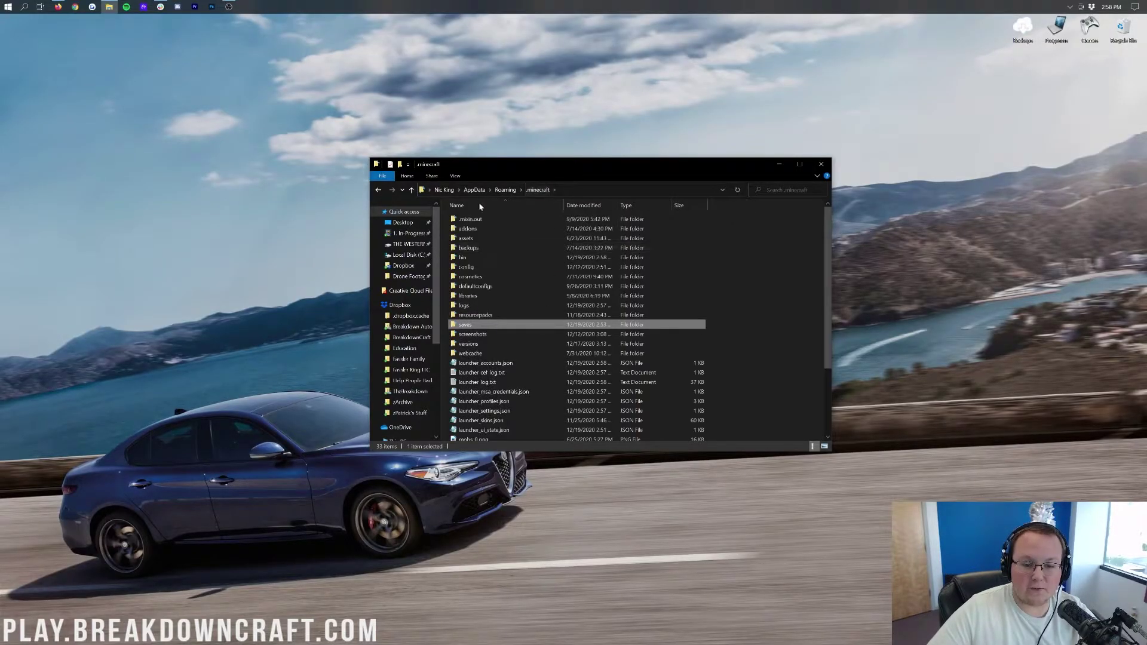
{"action": "double_click", "coordinate": [512, 325]}
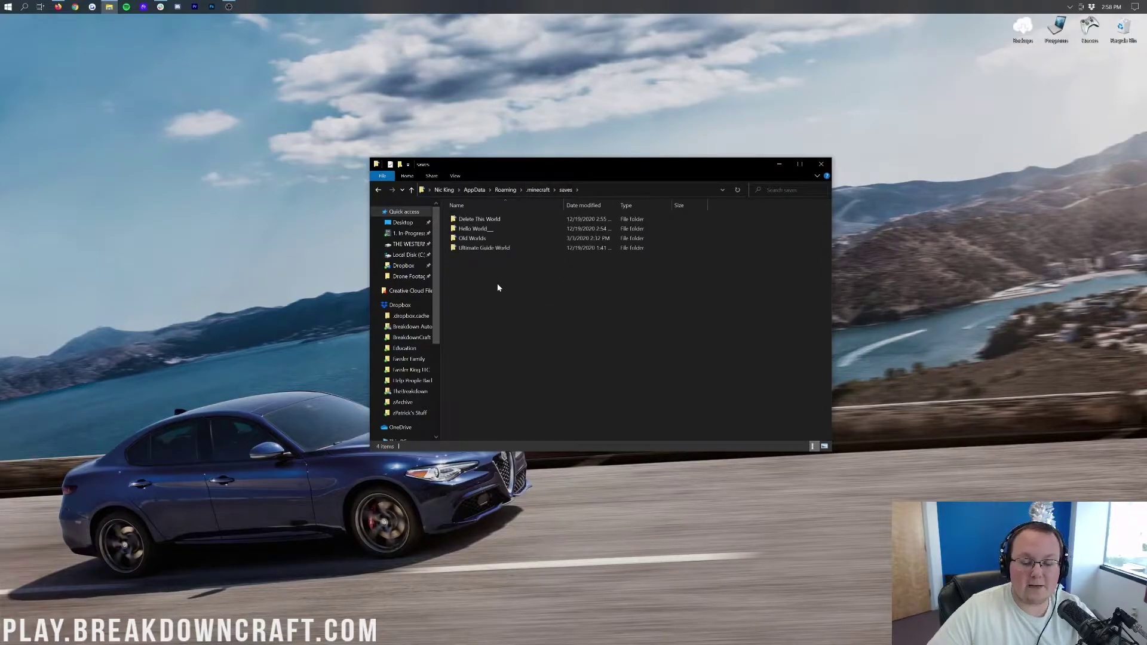
{"action": "key", "text": "ctrl+v"}
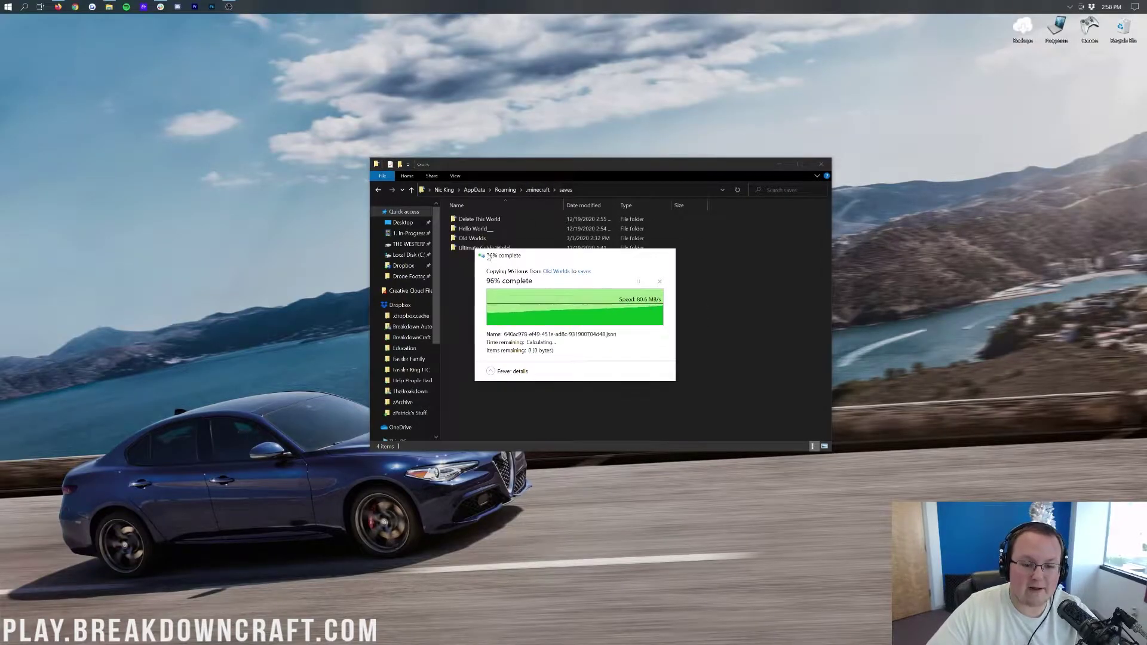
{"action": "left_click", "coordinate": [509, 290]}
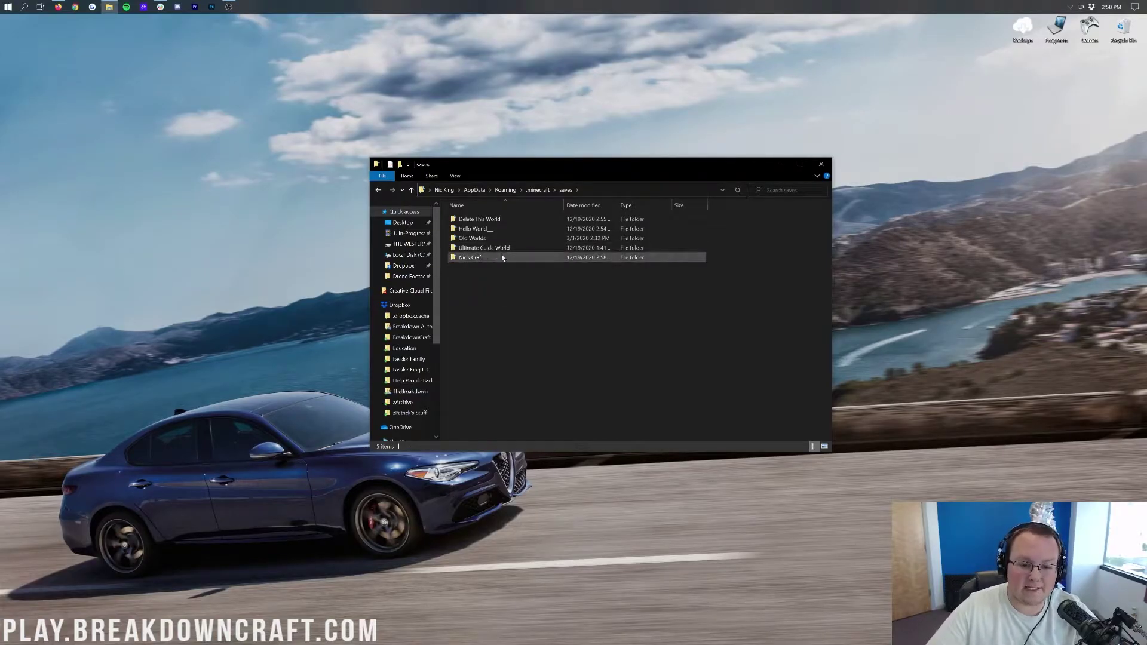
- Delete the Delete This World folder, then open the Nic's Craft world folder
{"action": "left_click", "coordinate": [468, 221]}
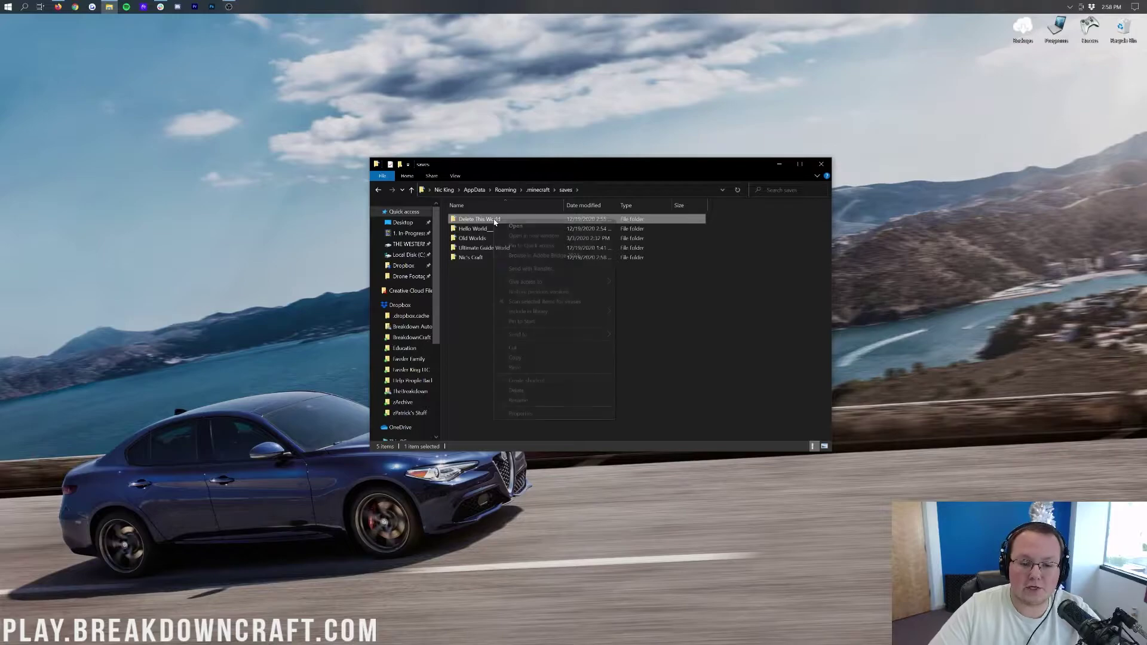
{"action": "right_click", "coordinate": [494, 221]}
{"action": "left_click", "coordinate": [541, 393]}
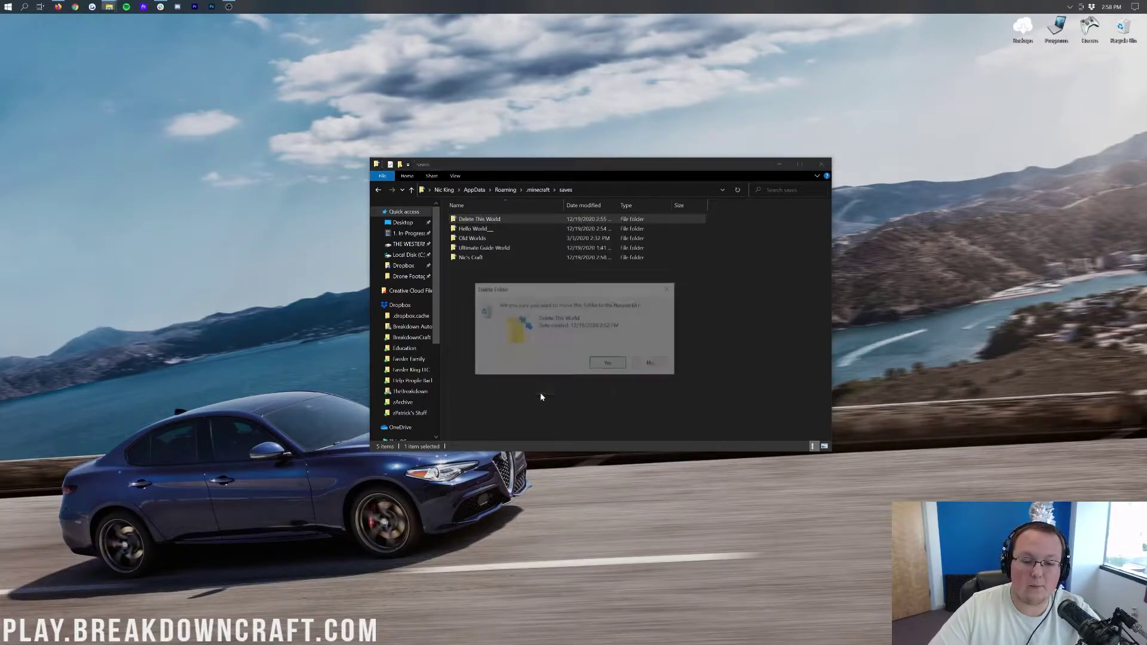
{"action": "left_click", "coordinate": [610, 364]}
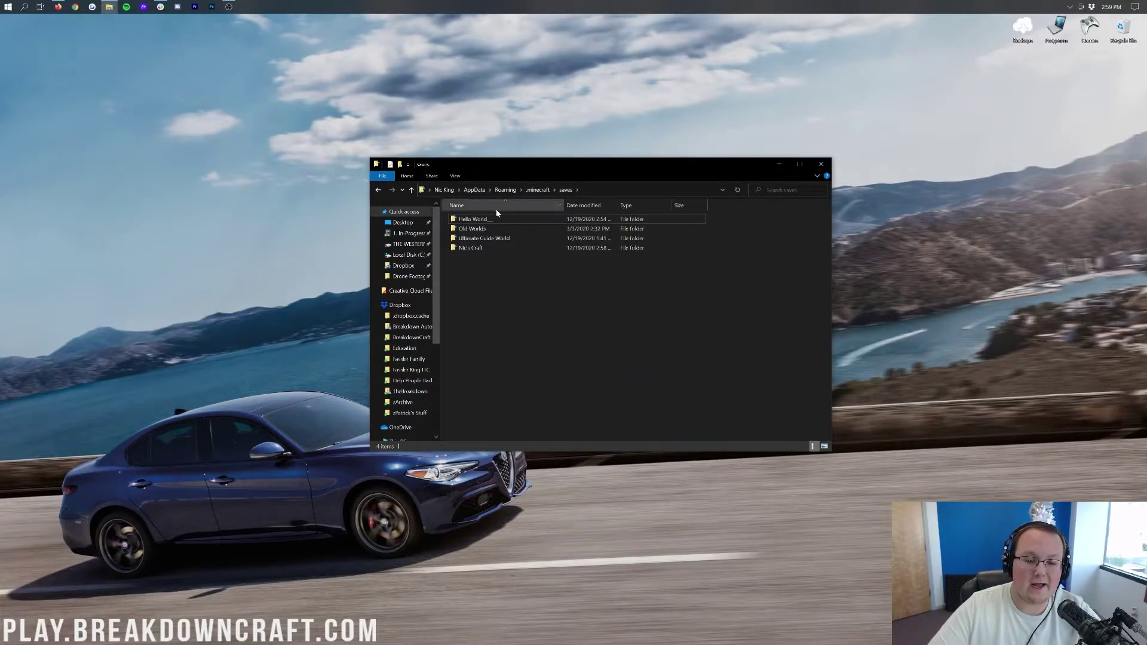
{"action": "double_click", "coordinate": [497, 251]}
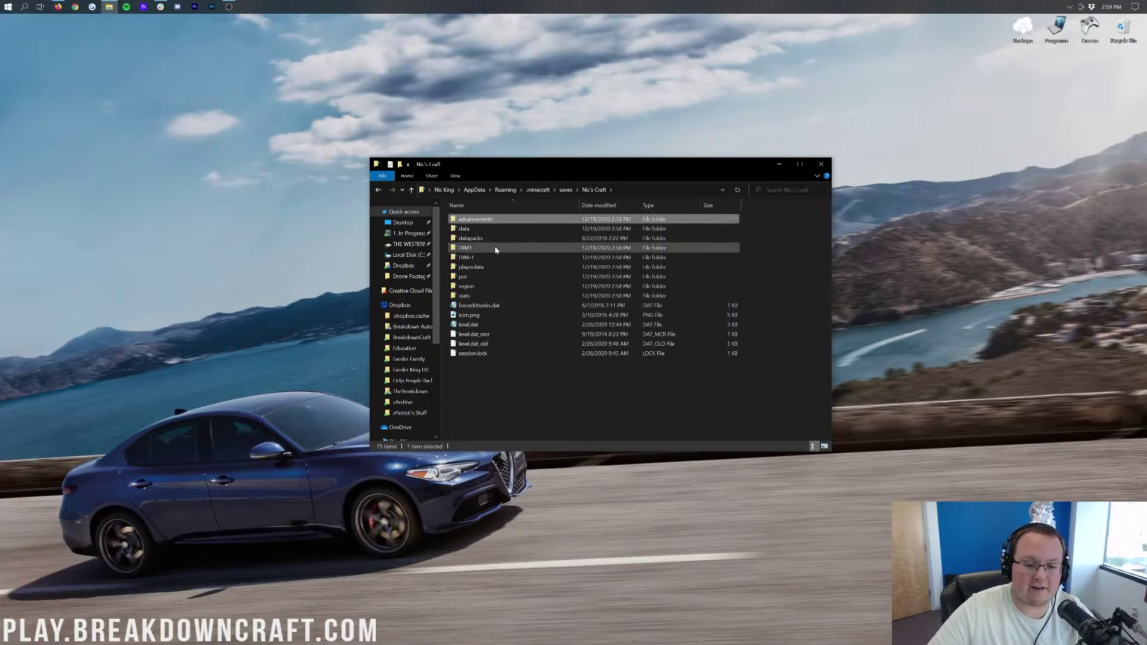
{"action": "left_click", "coordinate": [495, 257]}
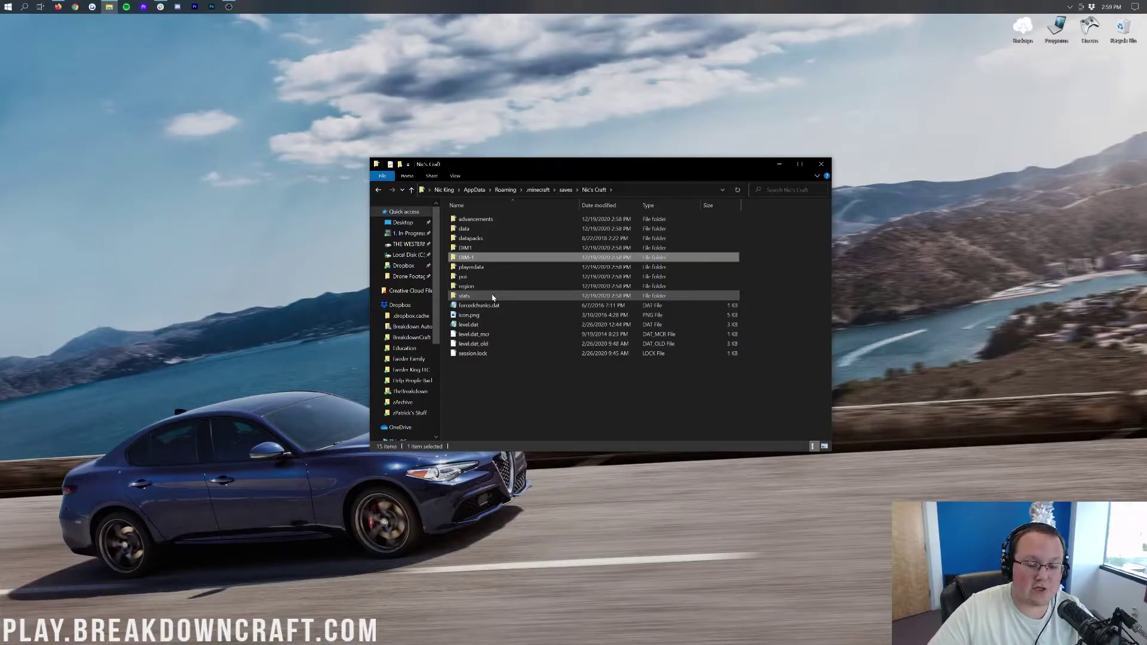
{"action": "key", "text": "alt+Left"}
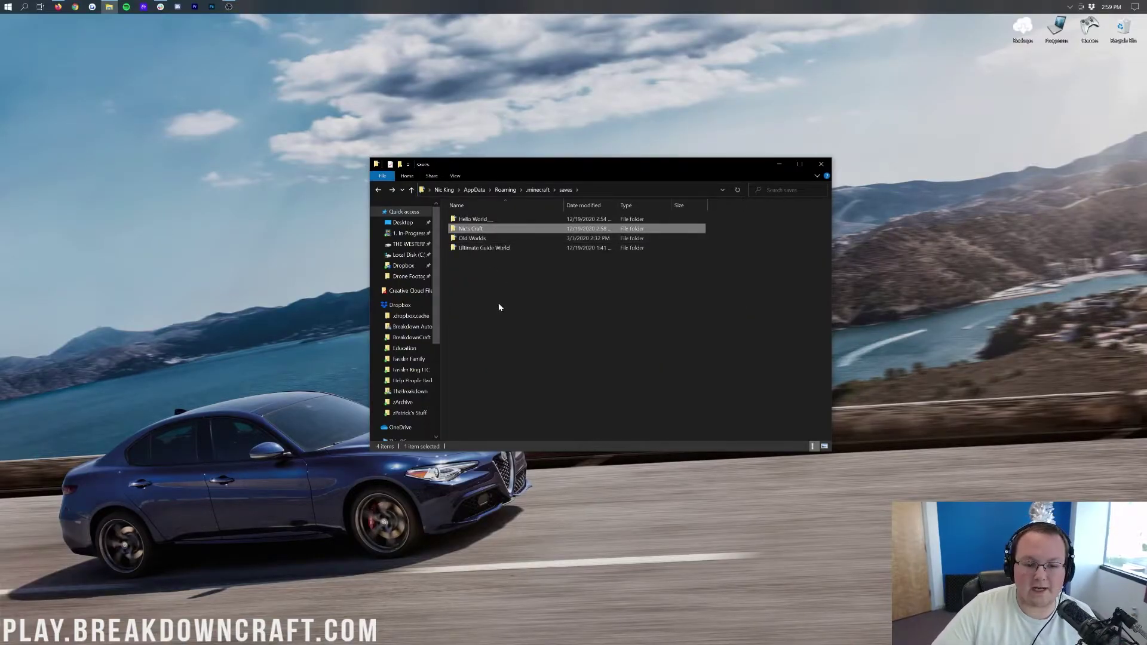
{"action": "double_click", "coordinate": [490, 251]}
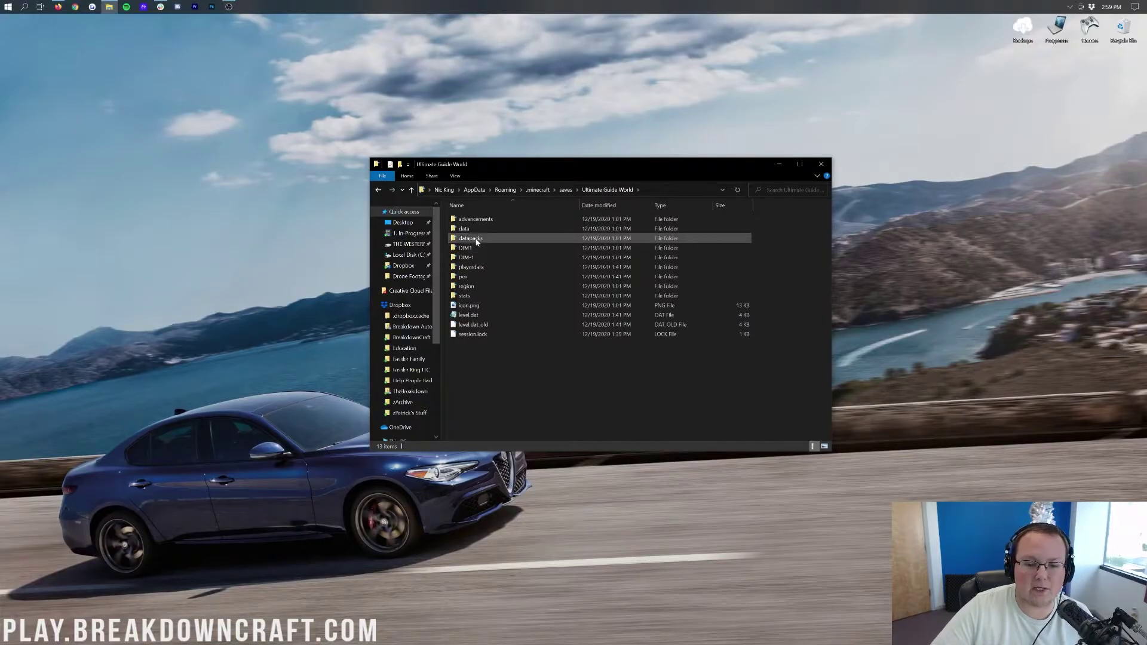
{"action": "double_click", "coordinate": [472, 238]}
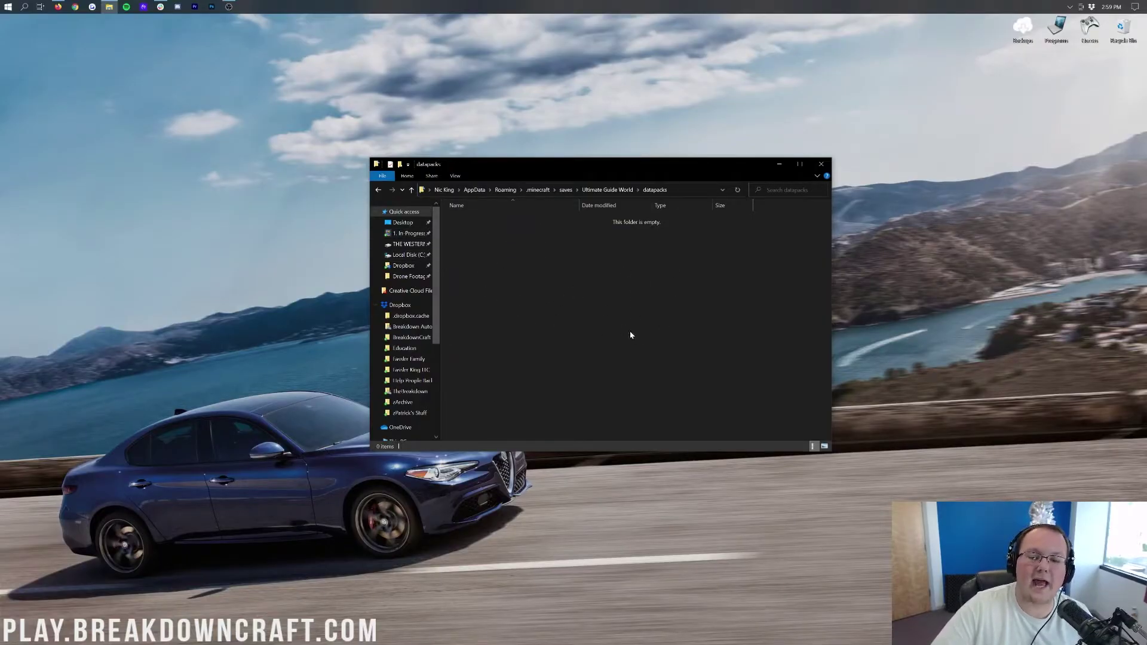
{"action": "key", "text": "alt+Left"}
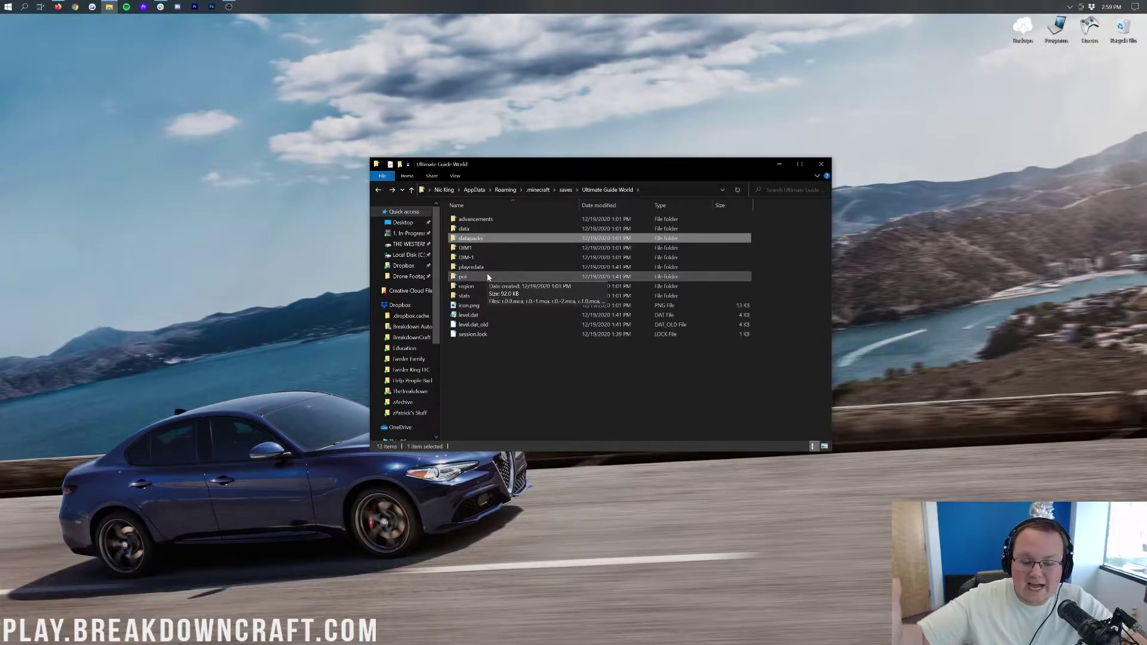
{"action": "key", "text": "alt+Left"}
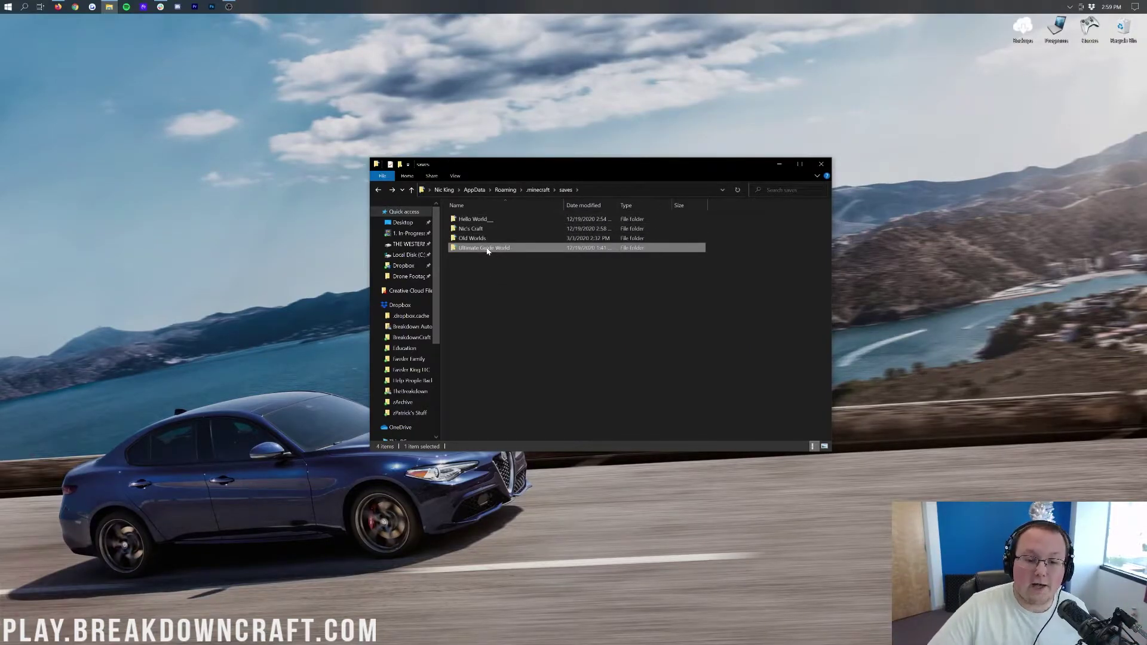
{"action": "double_click", "coordinate": [487, 251]}
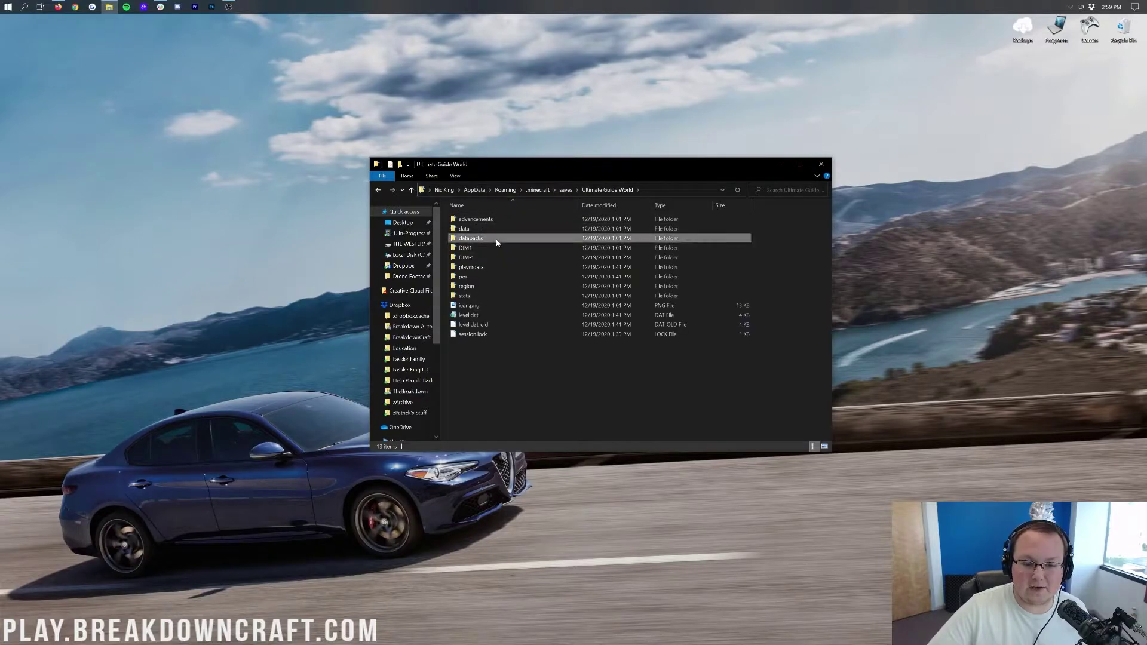
{"action": "double_click", "coordinate": [496, 242]}
{"action": "key", "text": "BackSpace"}
{"action": "key", "text": "BackSpace"}
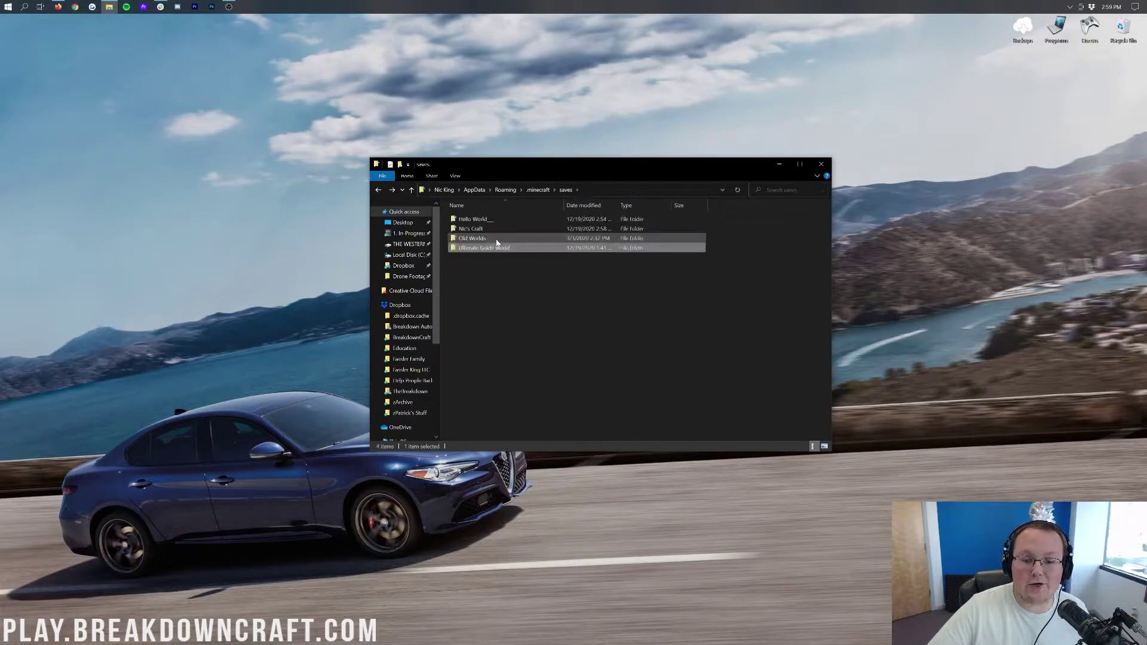
{"action": "double_click", "coordinate": [526, 229]}
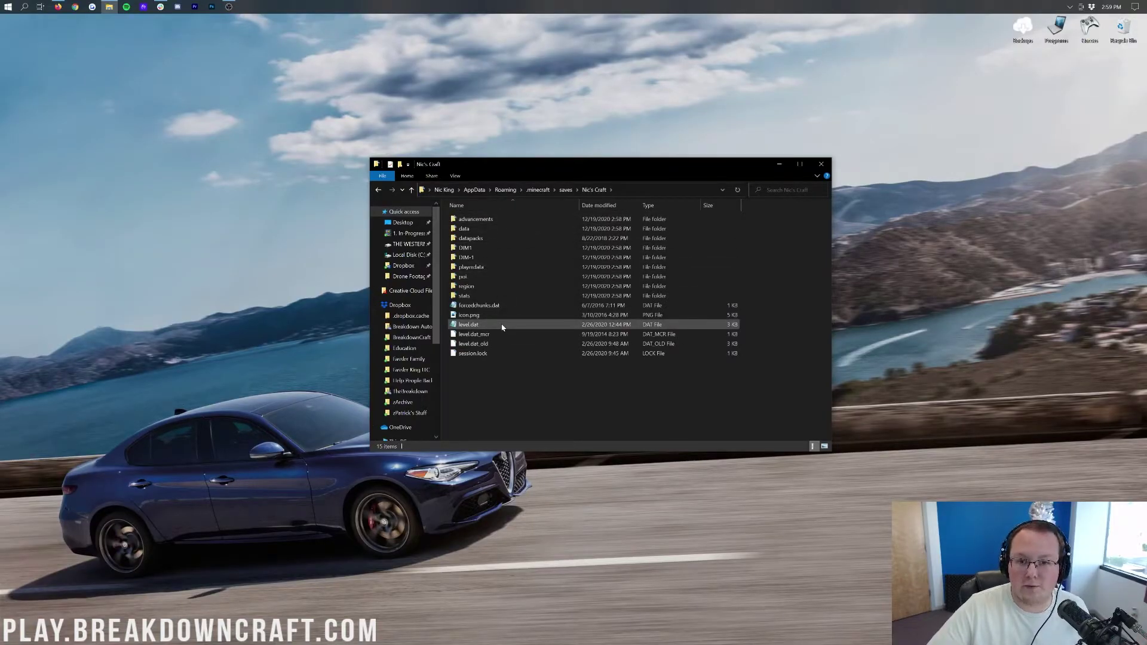
{"action": "key", "text": "BackSpace"}
- Close Explorer, start Minecraft 1.16.4 from the launcher, and open the Singleplayer list
{"action": "left_click", "coordinate": [816, 168]}
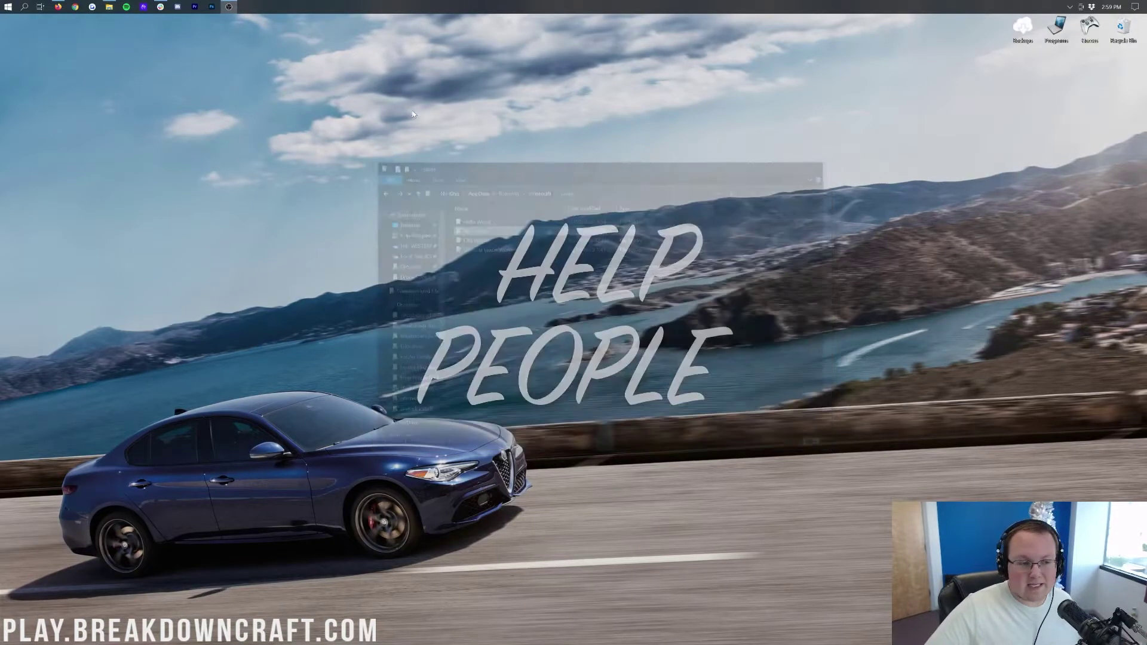
{"action": "left_click", "coordinate": [15, 7]}
{"action": "type", "text": "mi"}
{"action": "key", "text": "Return"}
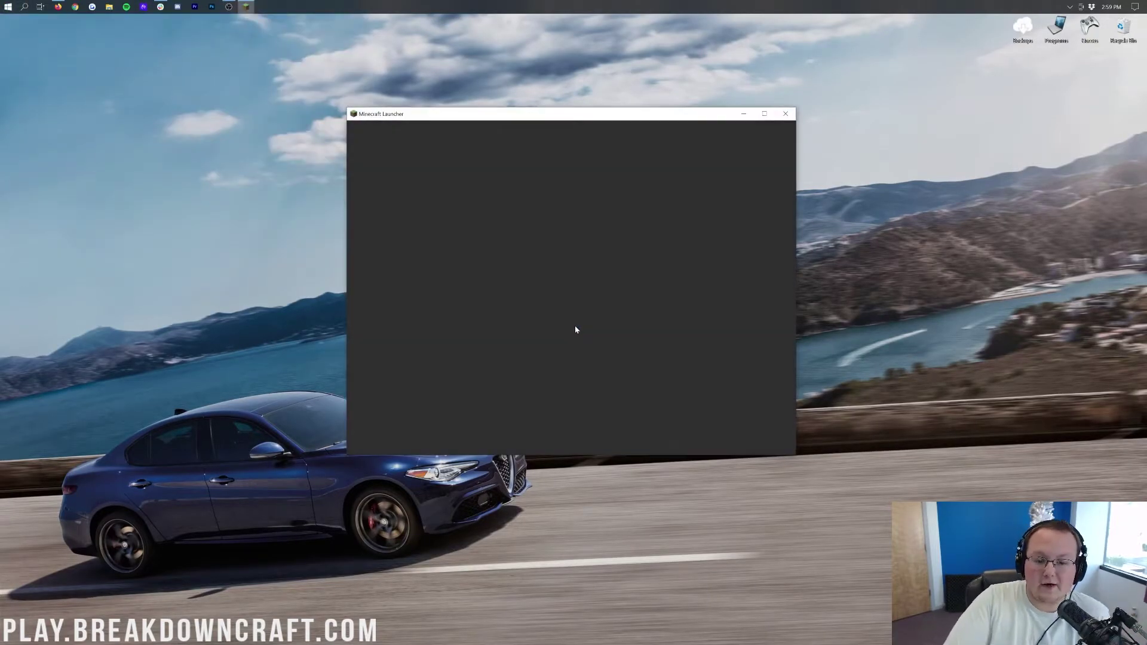
{"action": "left_click", "coordinate": [612, 439]}
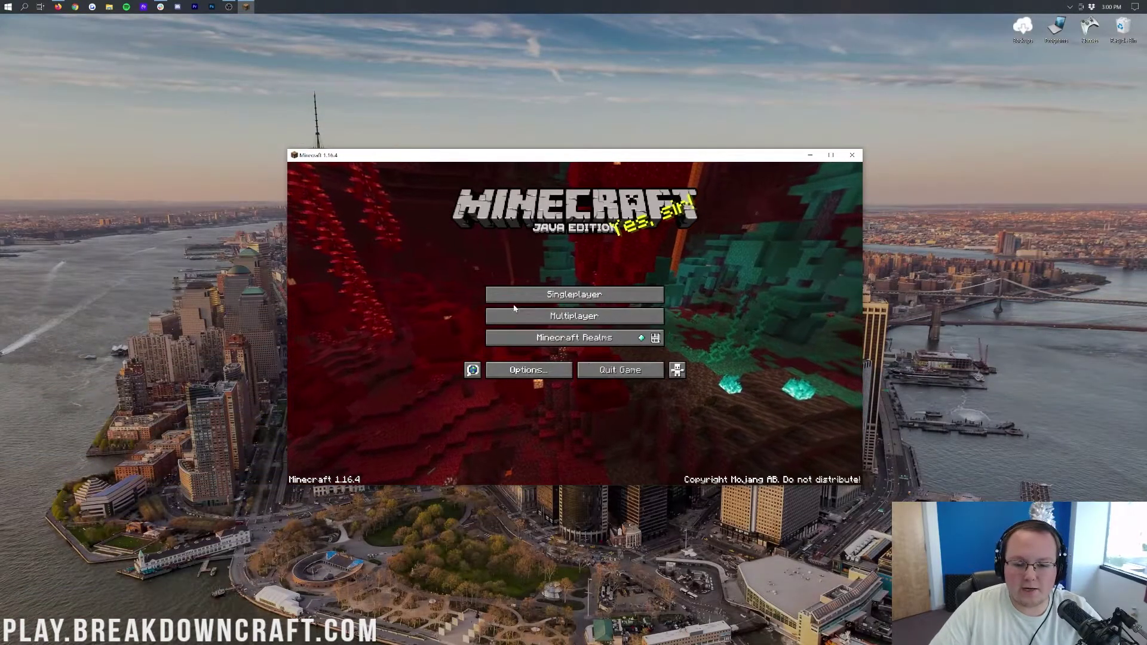
{"action": "left_click", "coordinate": [543, 296]}
- Open Nic's Craft and confirm "I know what I'm doing!" on the version warning
{"action": "left_click", "coordinate": [537, 224]}
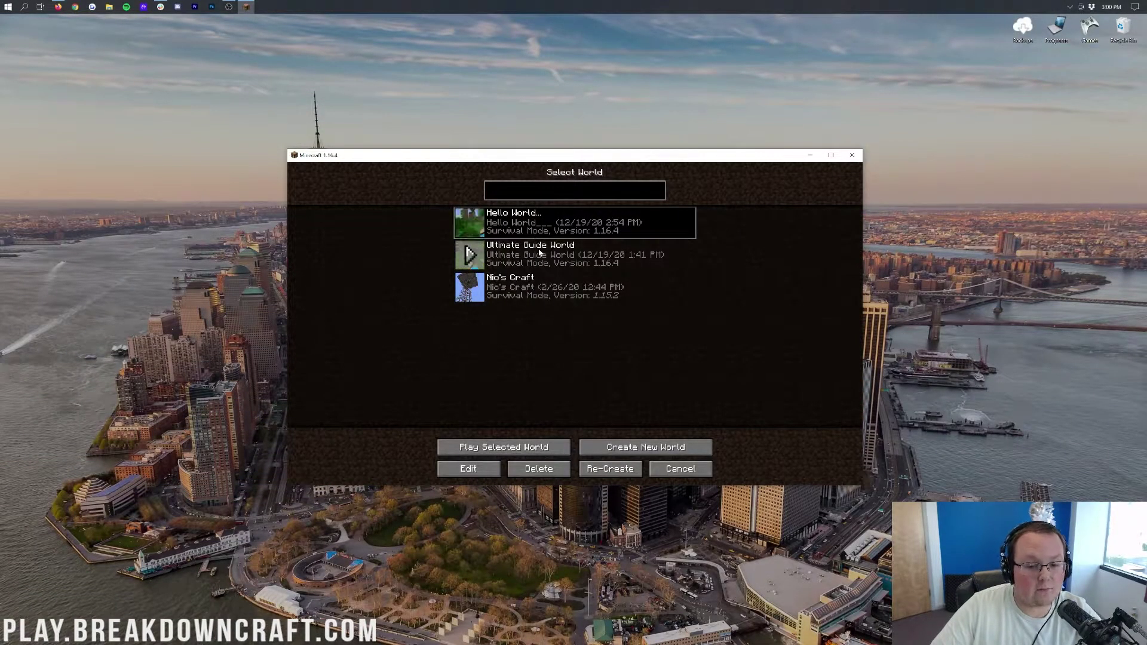
{"action": "left_click", "coordinate": [541, 258]}
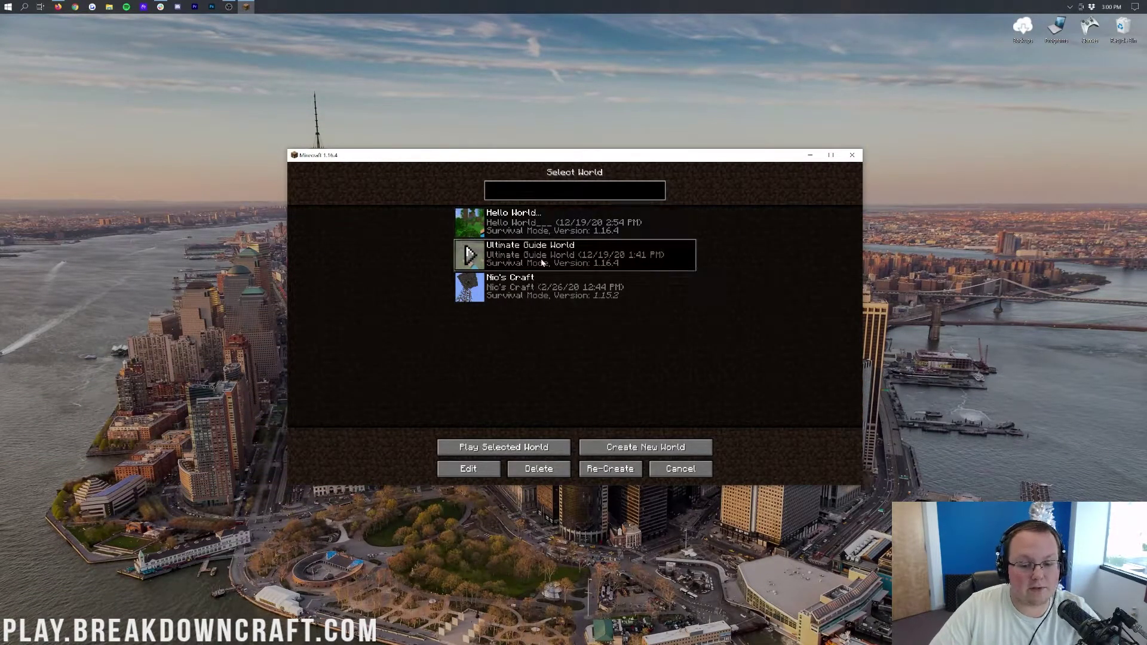
{"action": "double_click", "coordinate": [540, 291]}
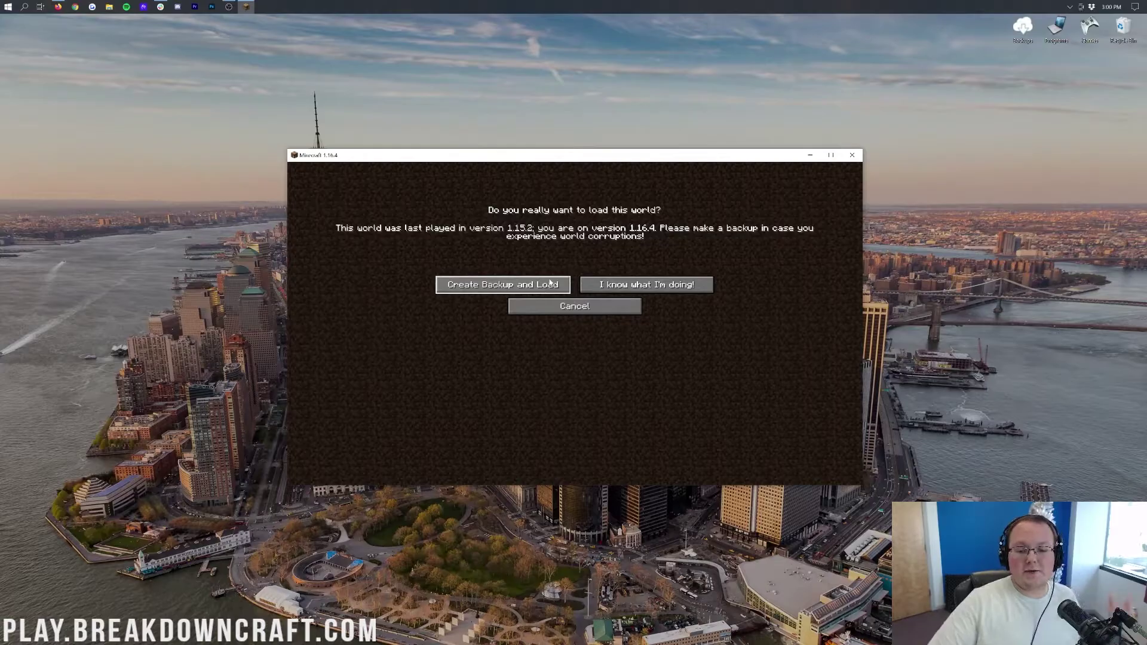
{"action": "left_click", "coordinate": [601, 284]}
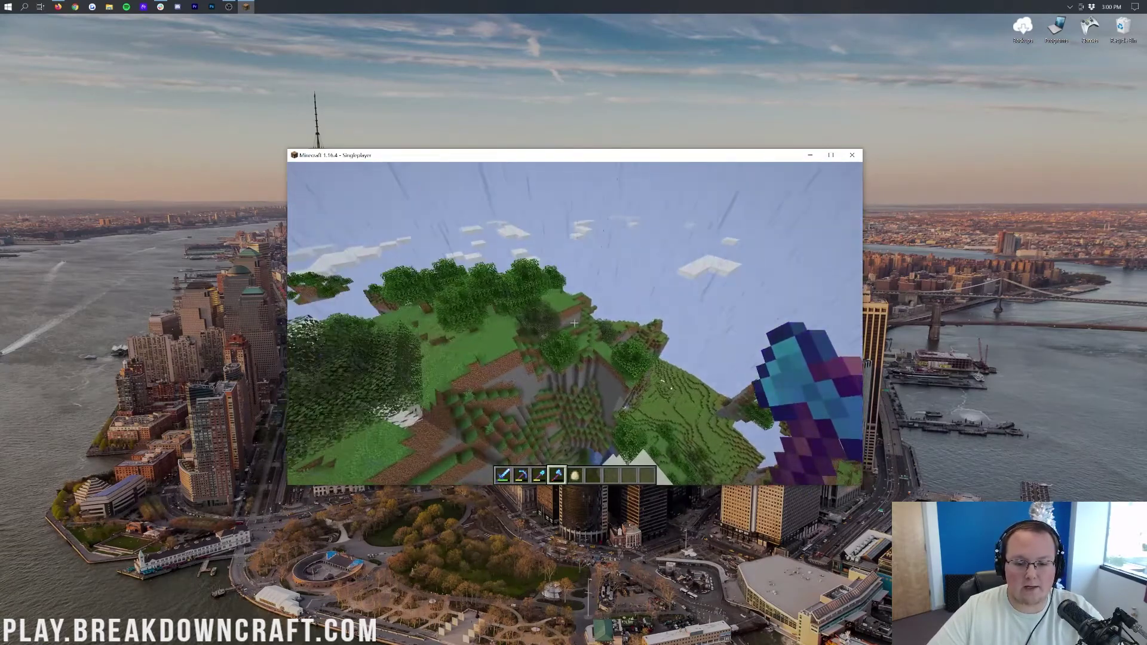
- Run /seed in chat to show the world seed, then Save and Quit to Title
{"action": "key", "text": "e"}
{"action": "key", "text": "e"}
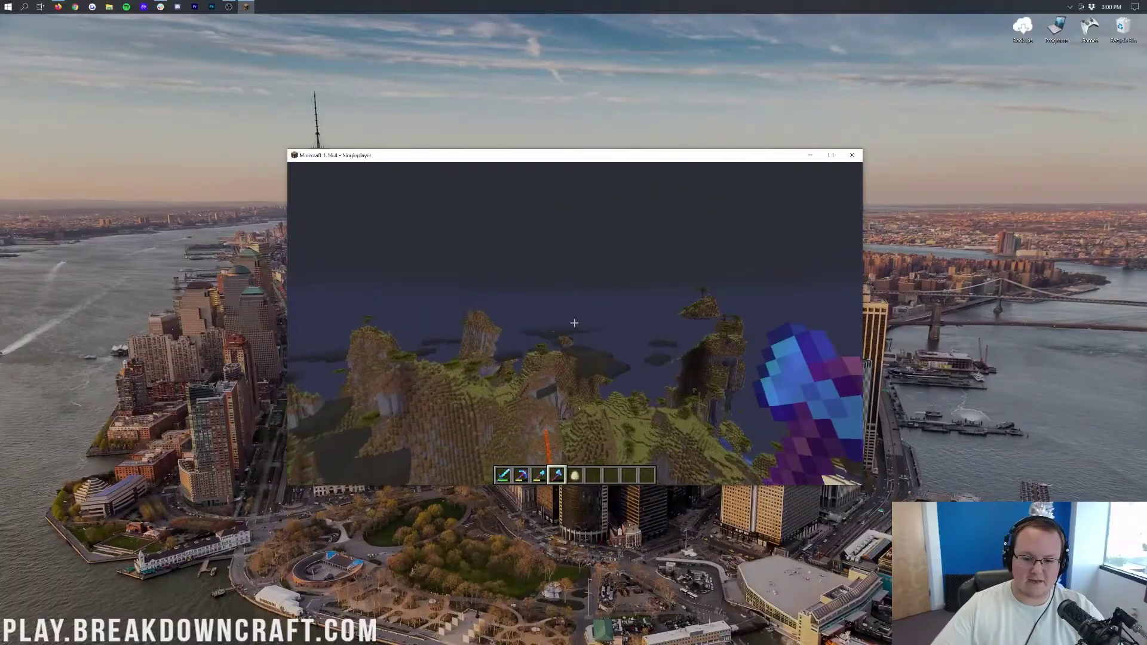
{"action": "key", "text": "slash"}
{"action": "type", "text": "seed"}
{"action": "key", "text": "Return"}
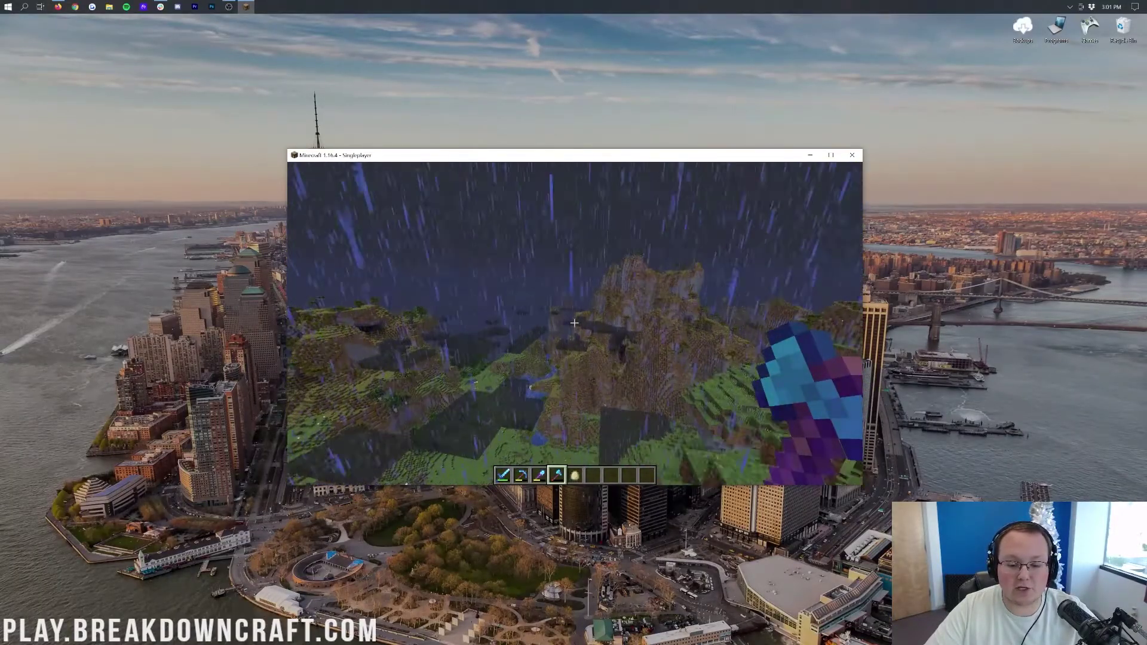
{"action": "key", "text": "Escape"}
{"action": "left_click", "coordinate": [580, 342]}
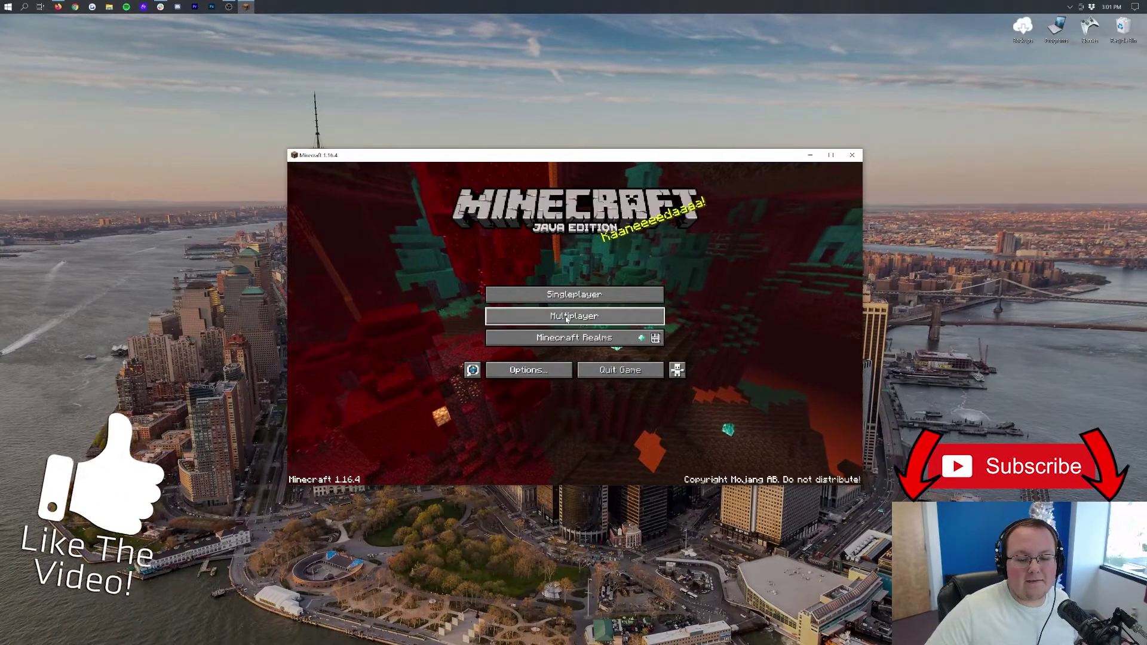
- Open the Multiplayer server list showing Play.BreakdownCraft.com
{"action": "left_click", "coordinate": [570, 315]}
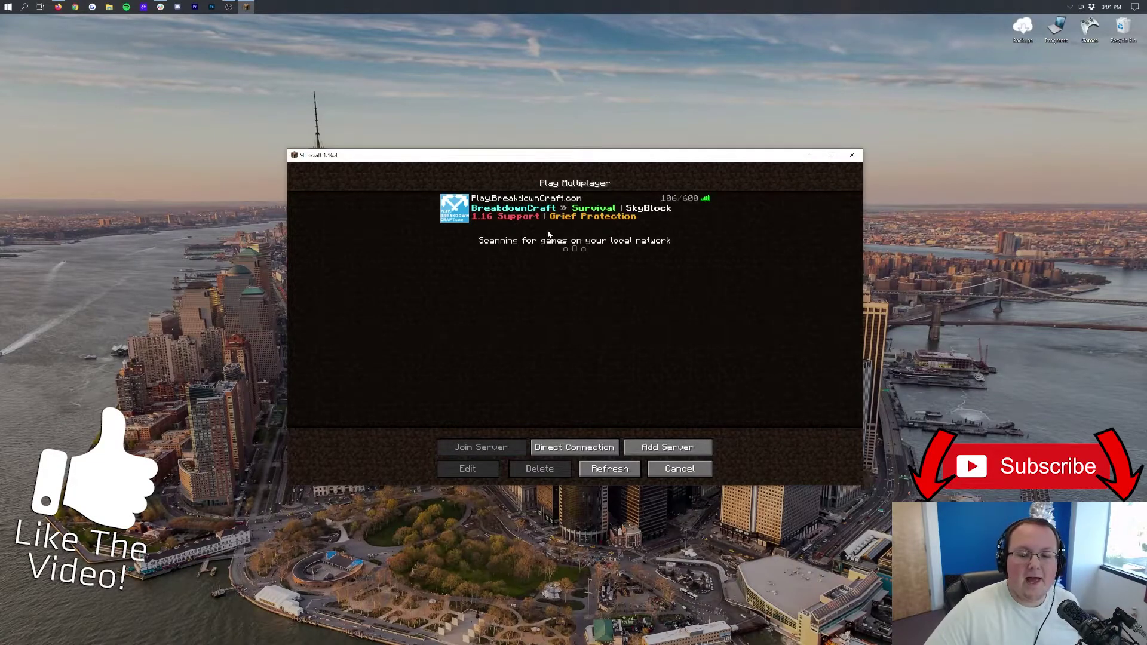